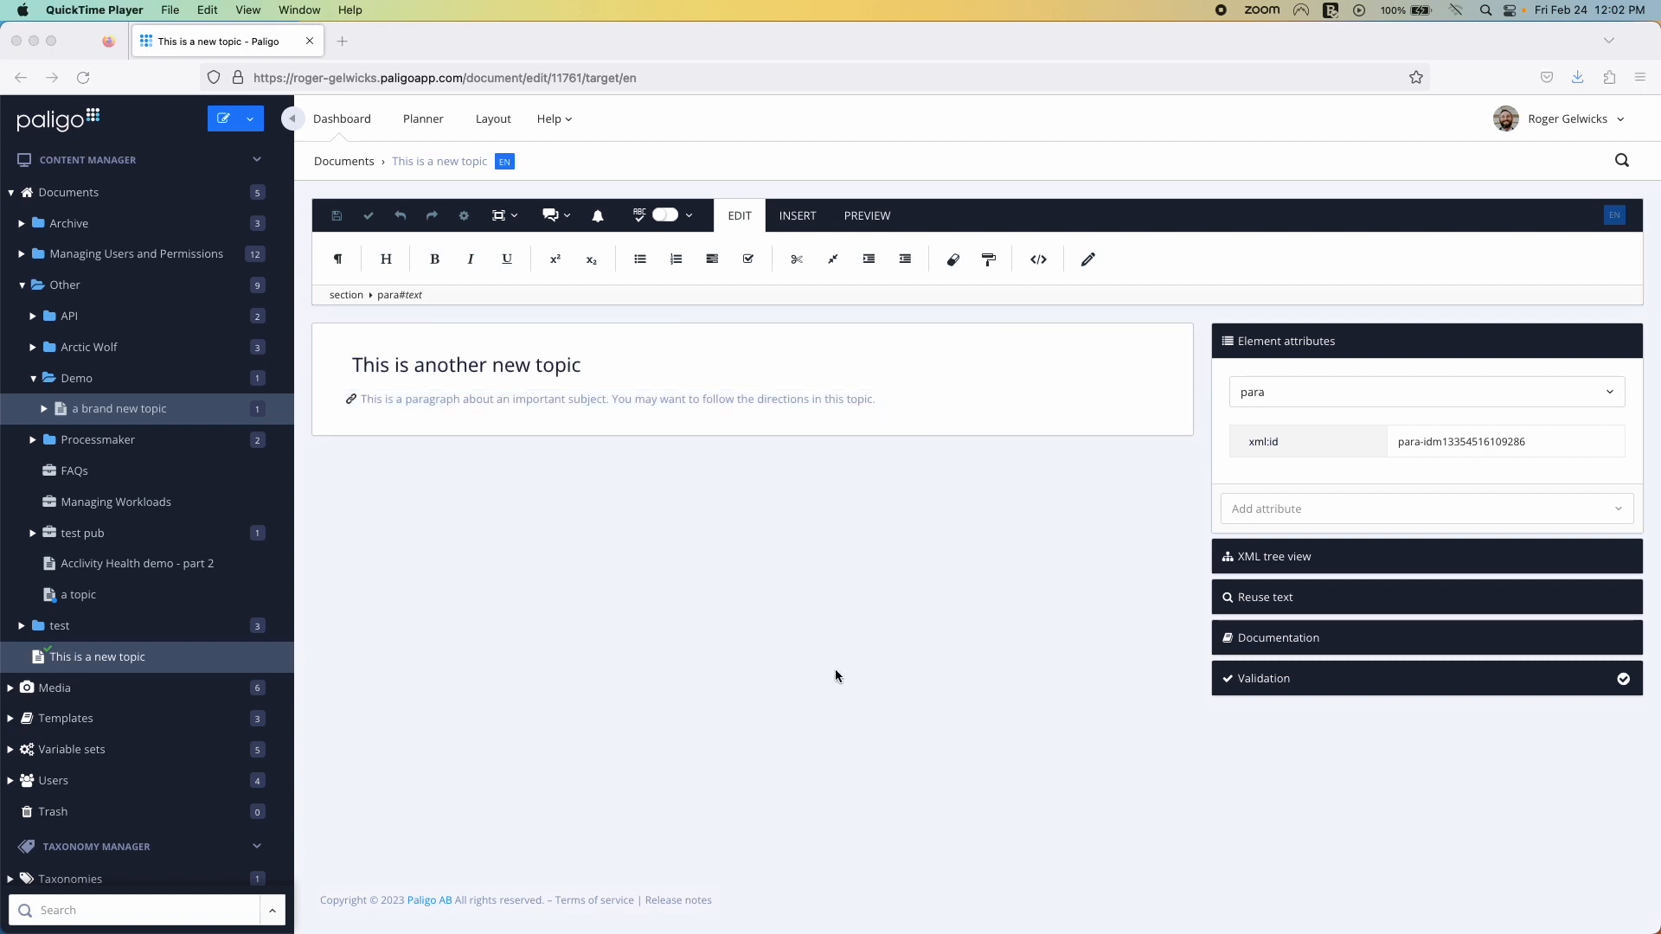
# Step: Show the usage information for the text of the reused paragraph below the topic title
pyautogui.moveTo(497, 403); pyautogui.dragTo(539, 401)
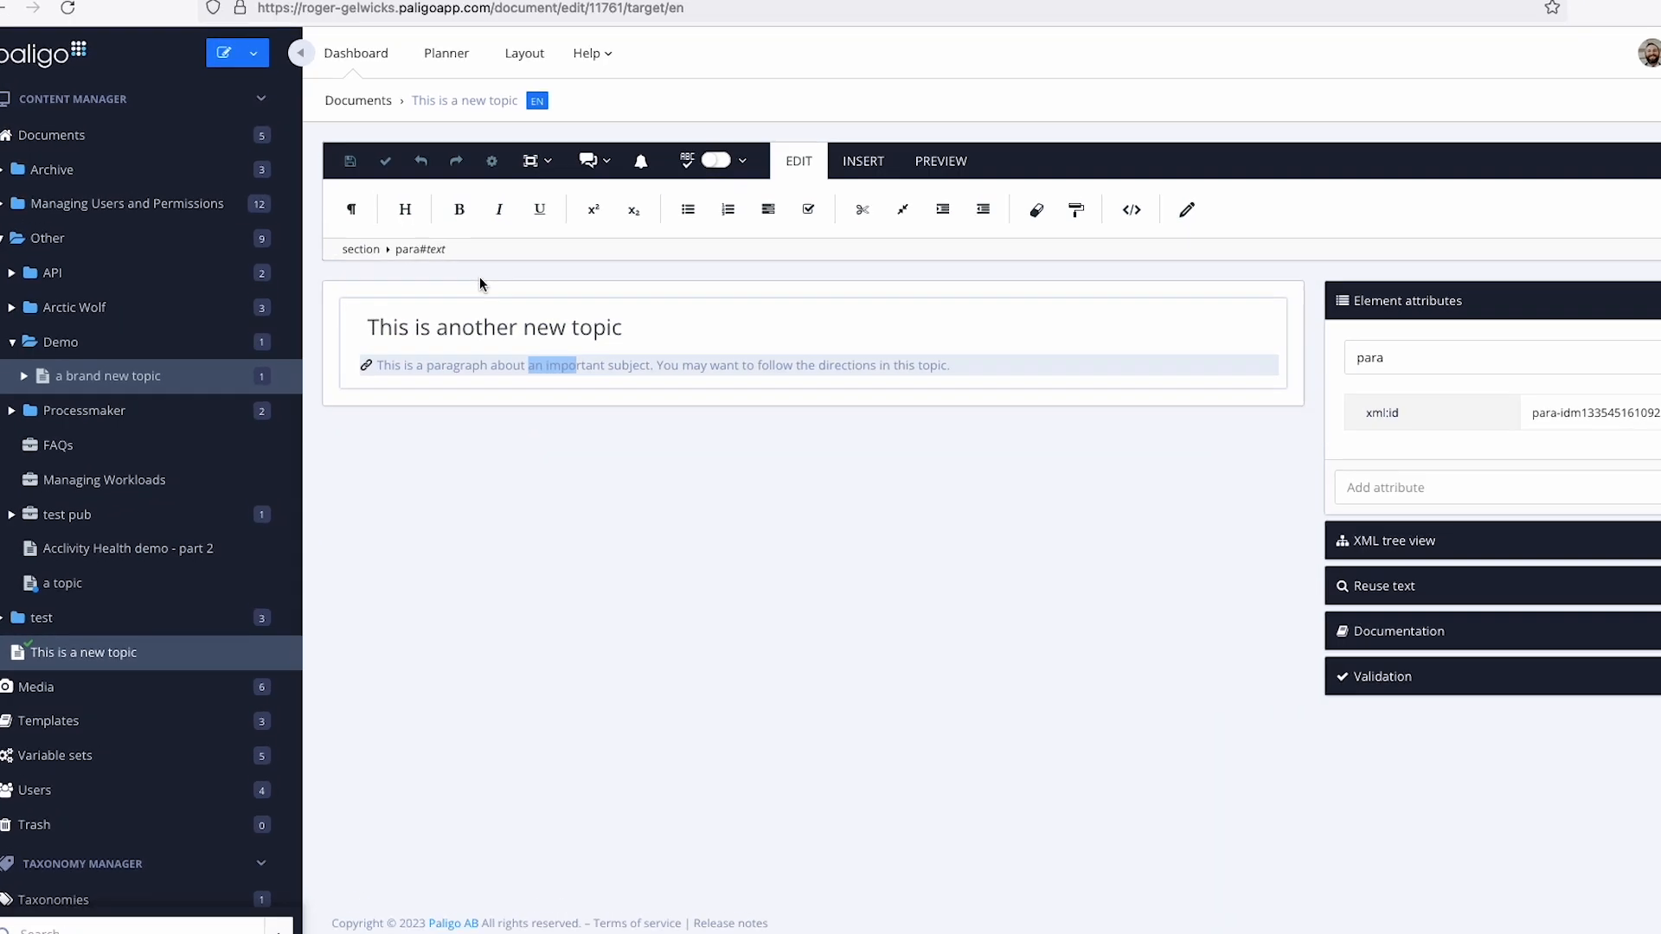
pyautogui.click(432, 250)
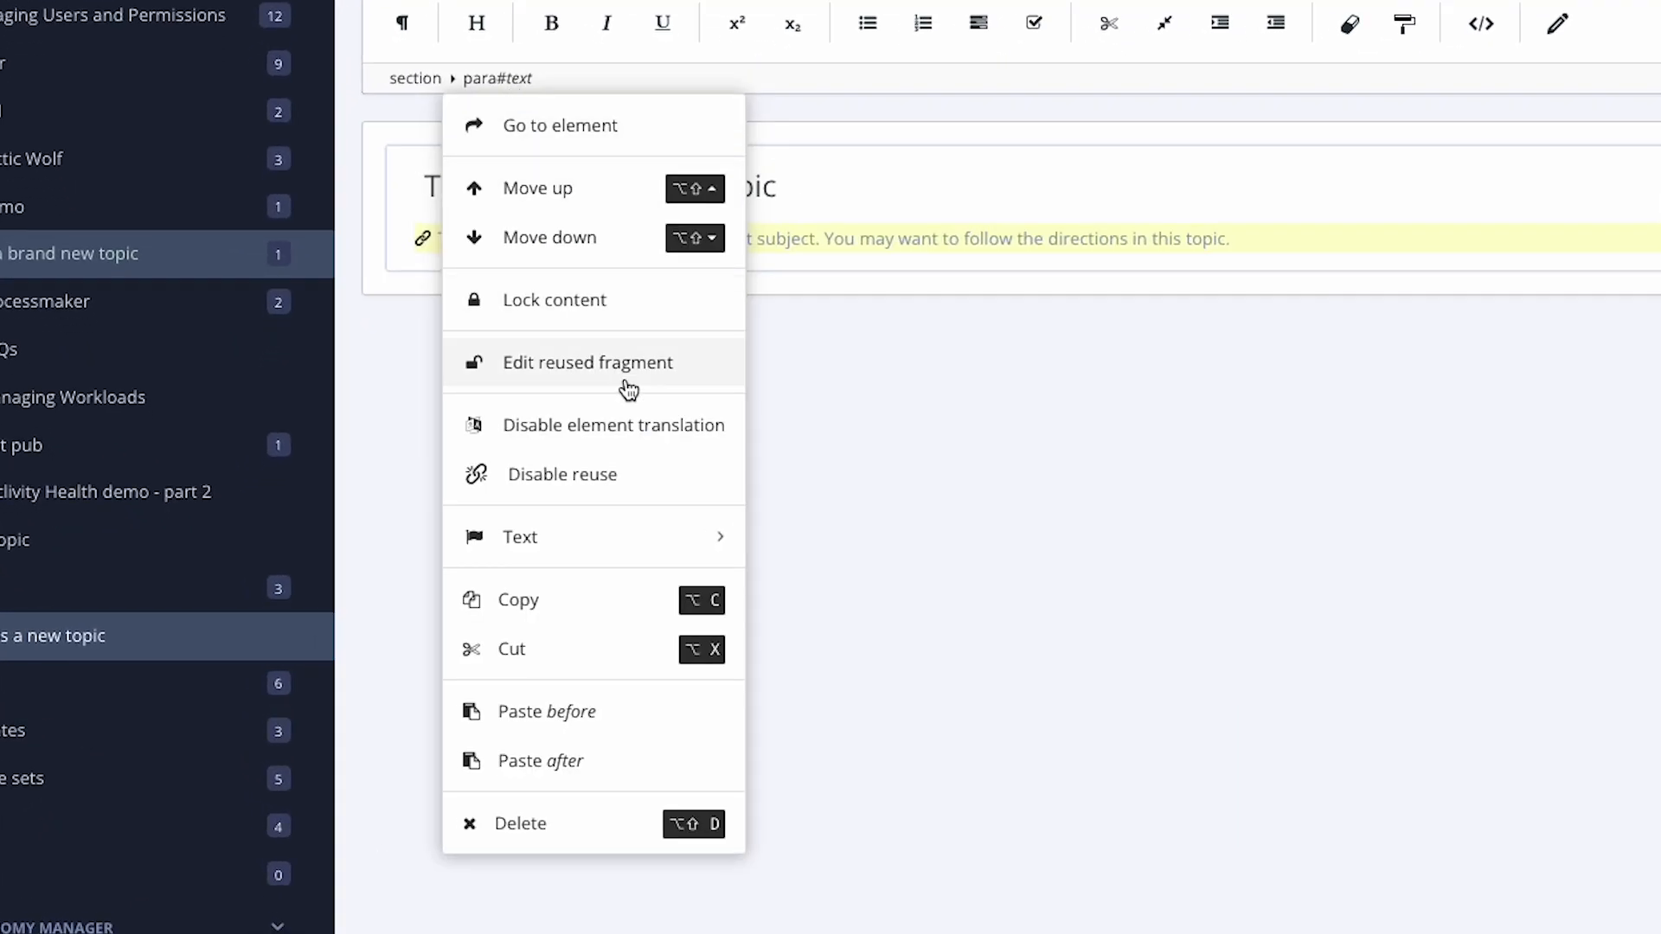
pyautogui.moveTo(507, 594)
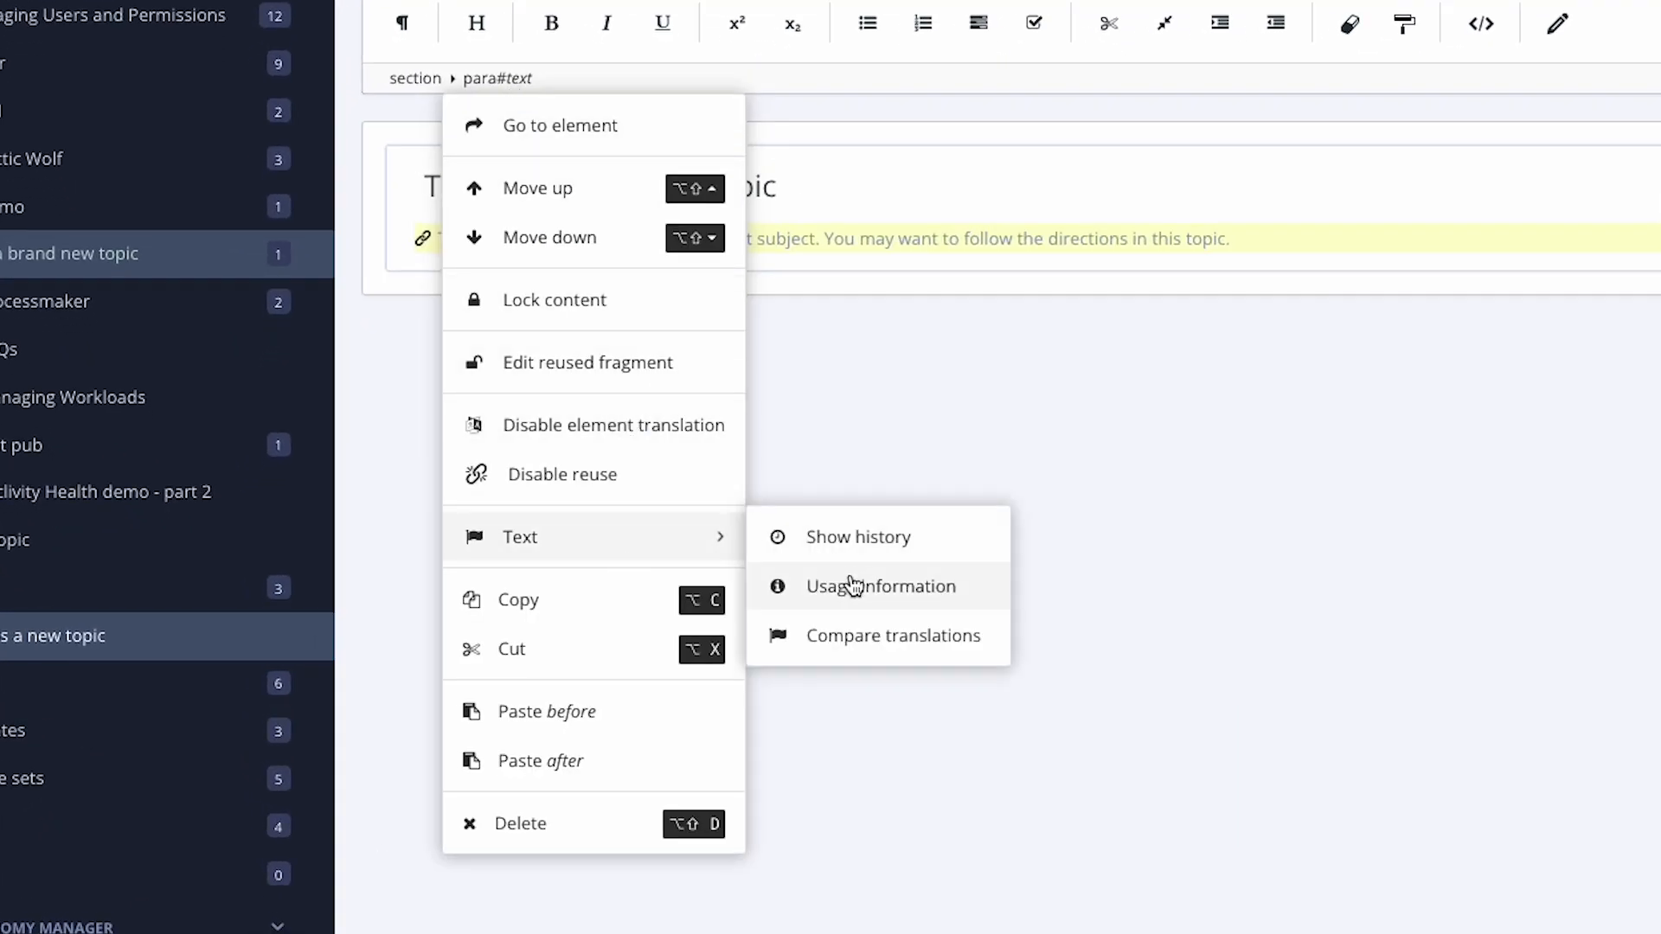
pyautogui.click(852, 586)
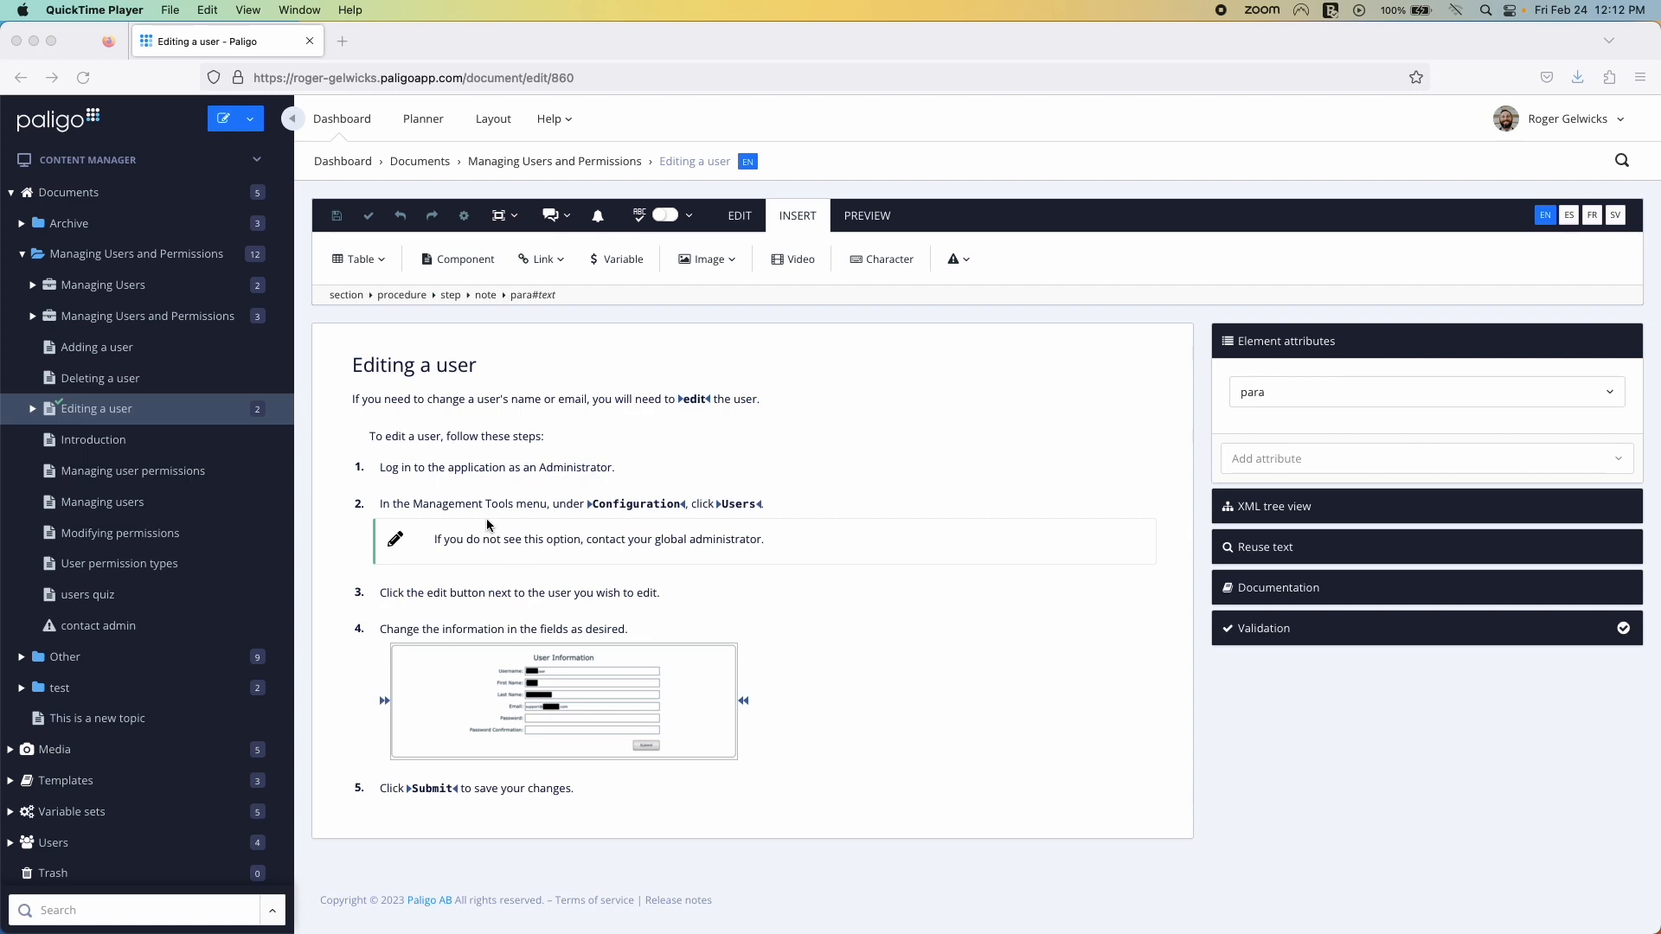
# Step: Convert the note under step 2 of the Editing a user topic into a reusable component named "contact admin 2"
pyautogui.click(463, 550)
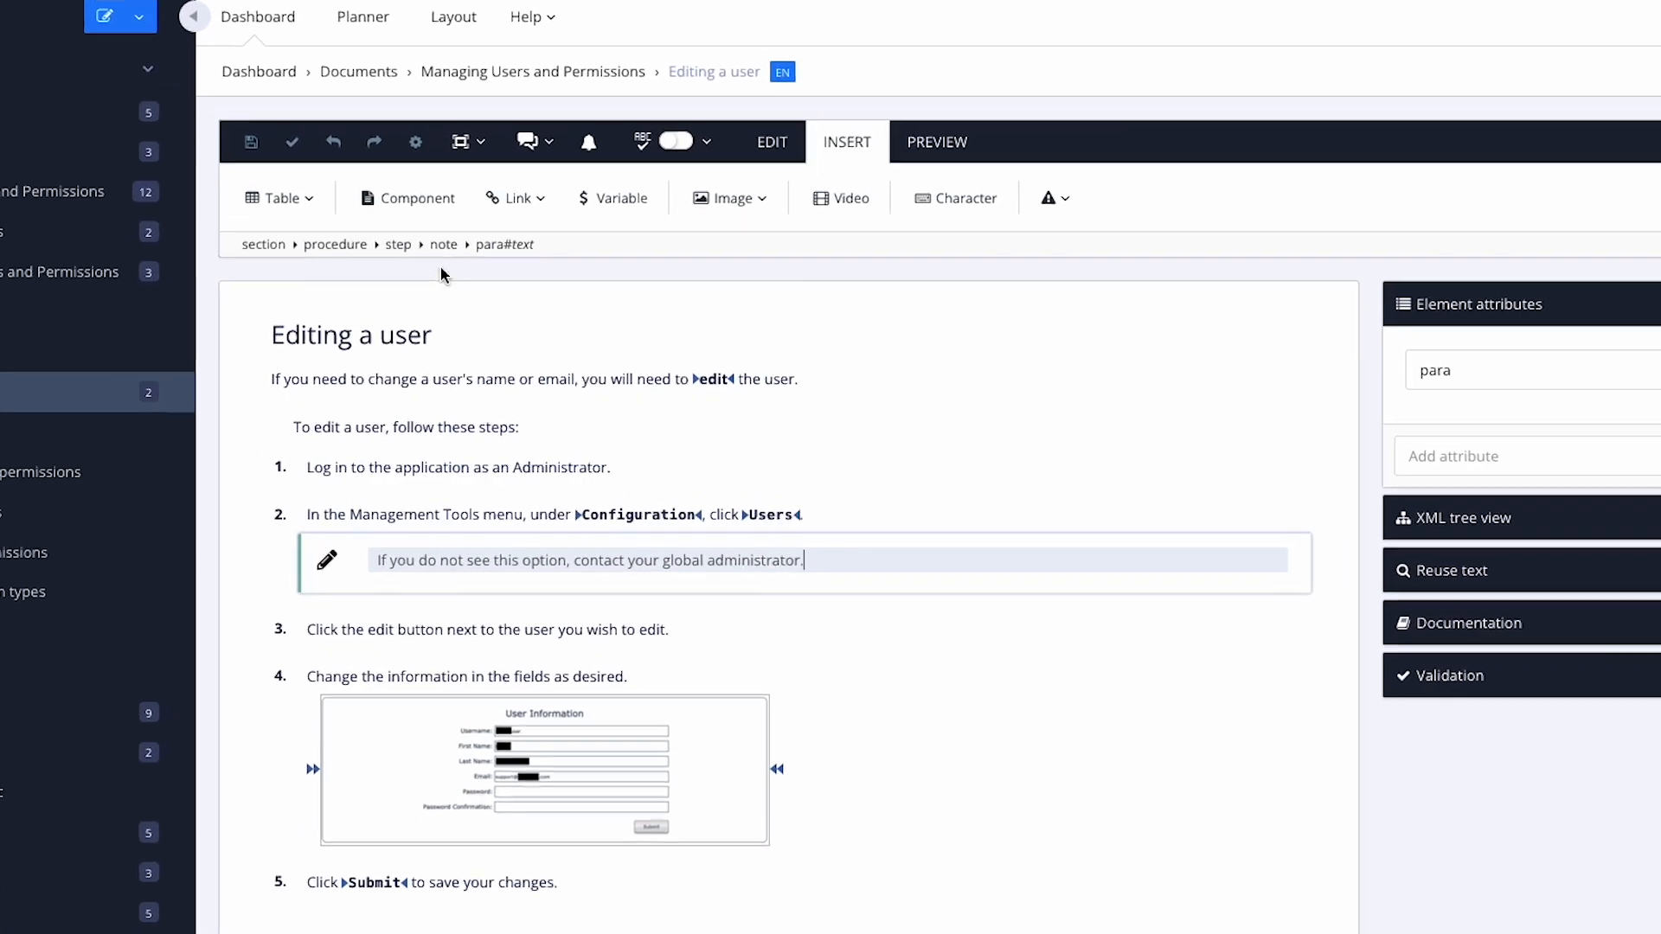
pyautogui.click(481, 289)
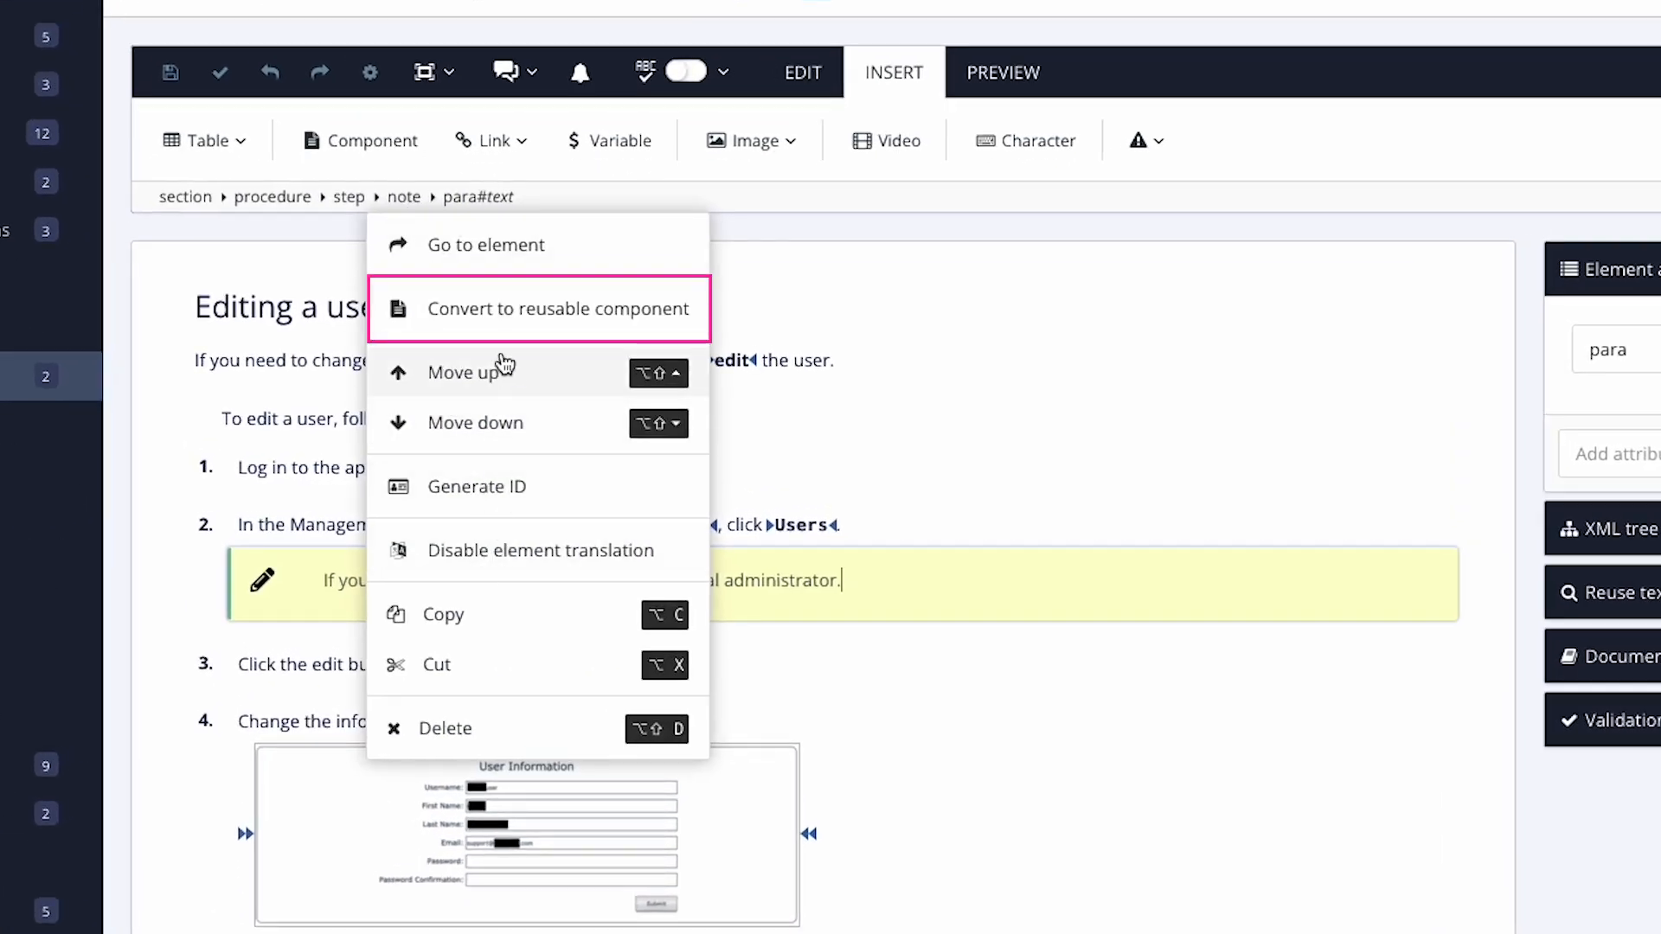
pyautogui.click(495, 325)
pyautogui.write('contact admin 2')
pyautogui.click(1118, 407)
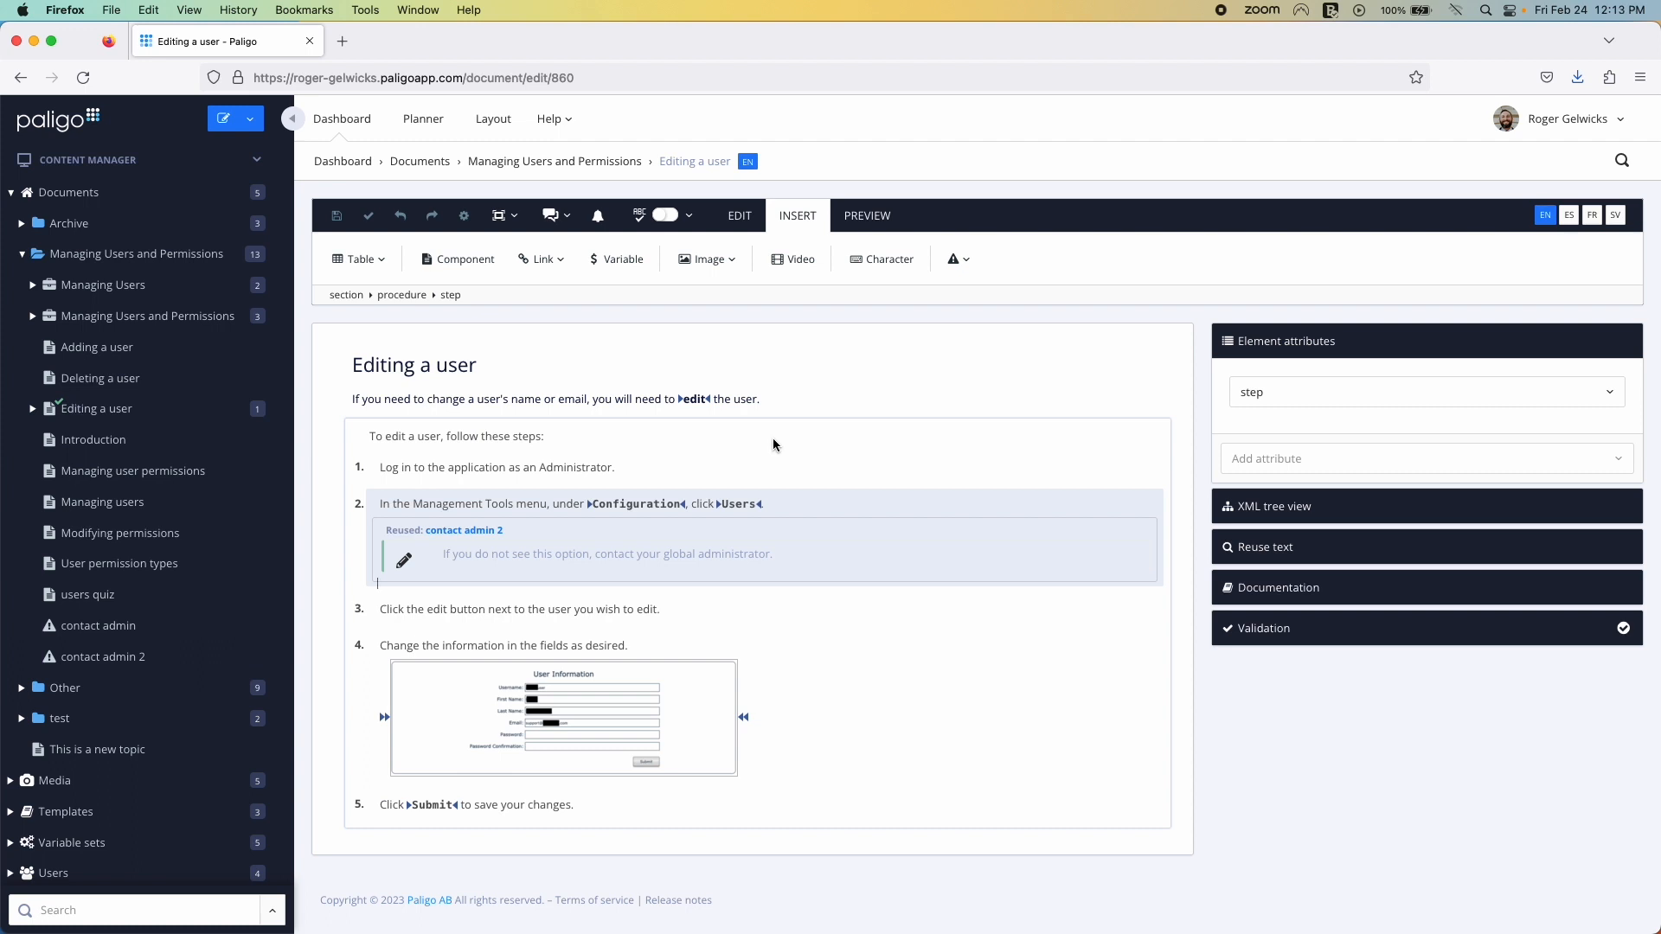
# Step: Insert the contact admin 2 component under step 2 of the Adding a user topic and save the topic
pyautogui.click(109, 347)
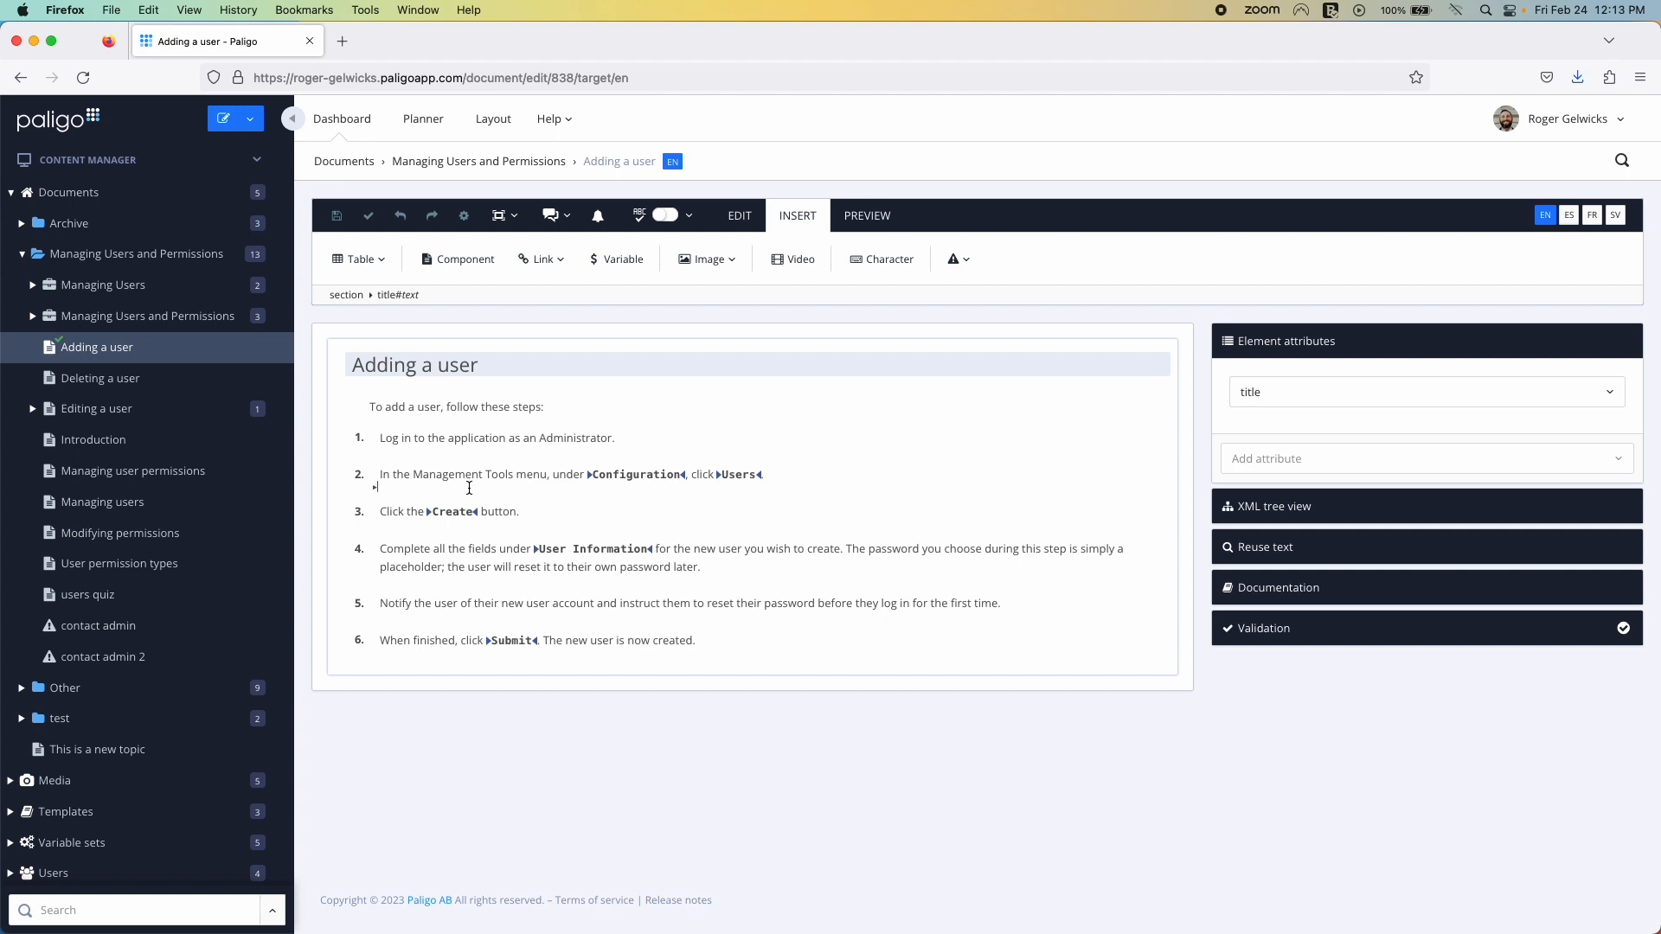
pyautogui.click(470, 482)
pyautogui.click(432, 259)
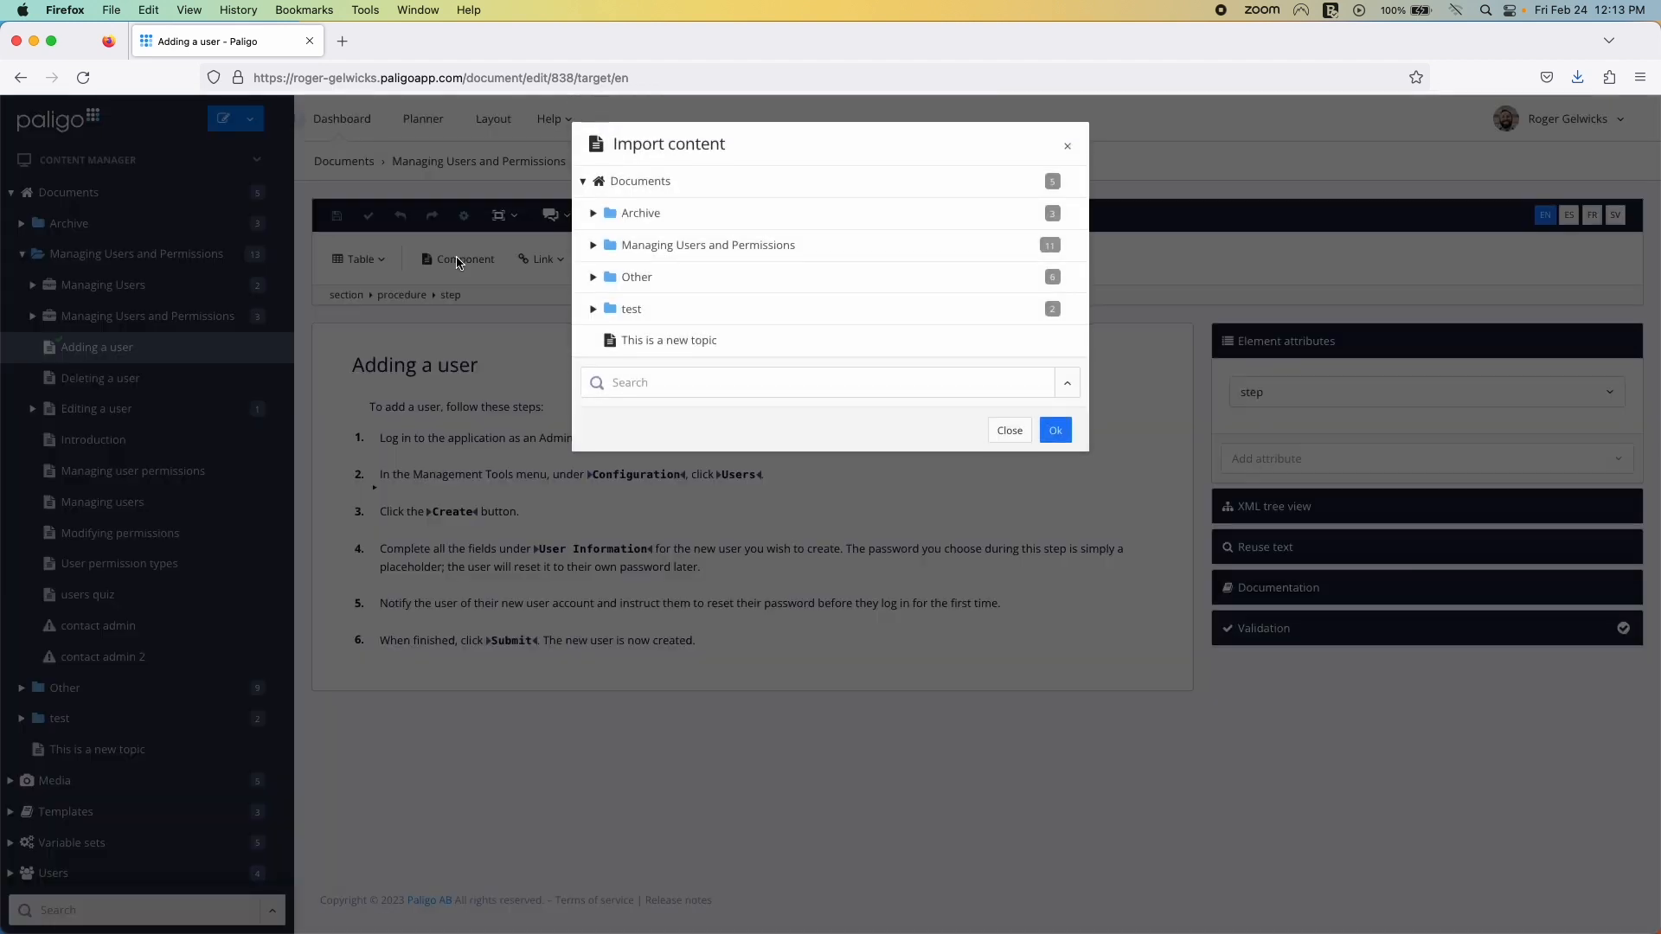
pyautogui.click(601, 244)
pyautogui.scroll(-4, 683, 355)
pyautogui.doubleClick(688, 403)
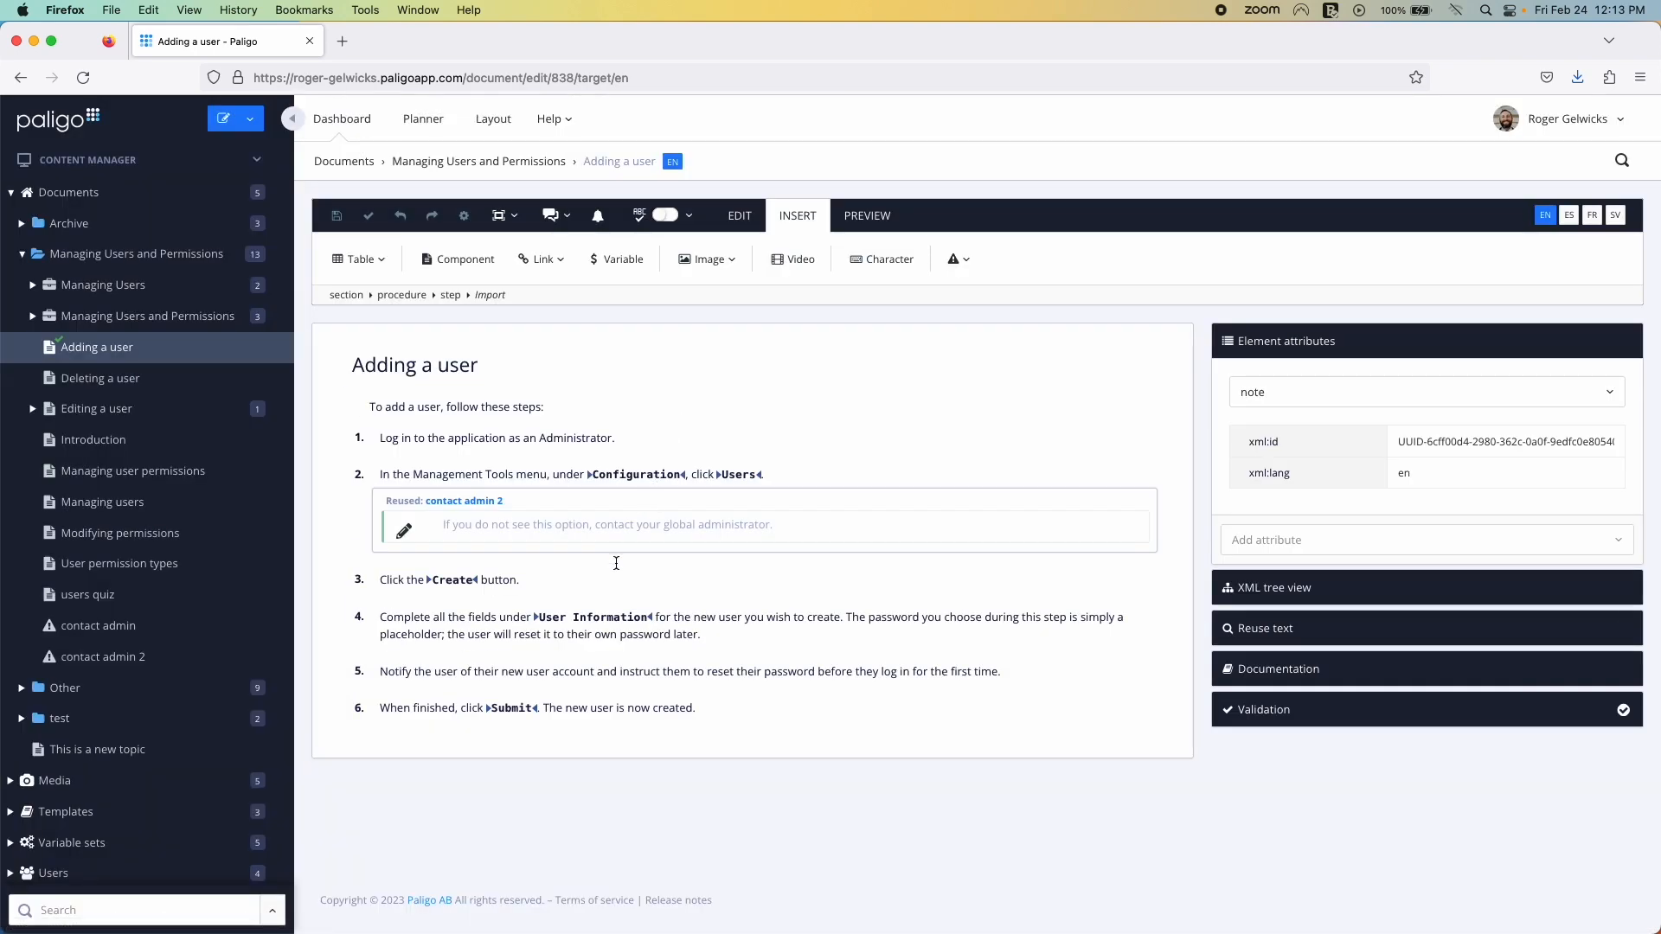
pyautogui.click(338, 215)
pyautogui.click(108, 657)
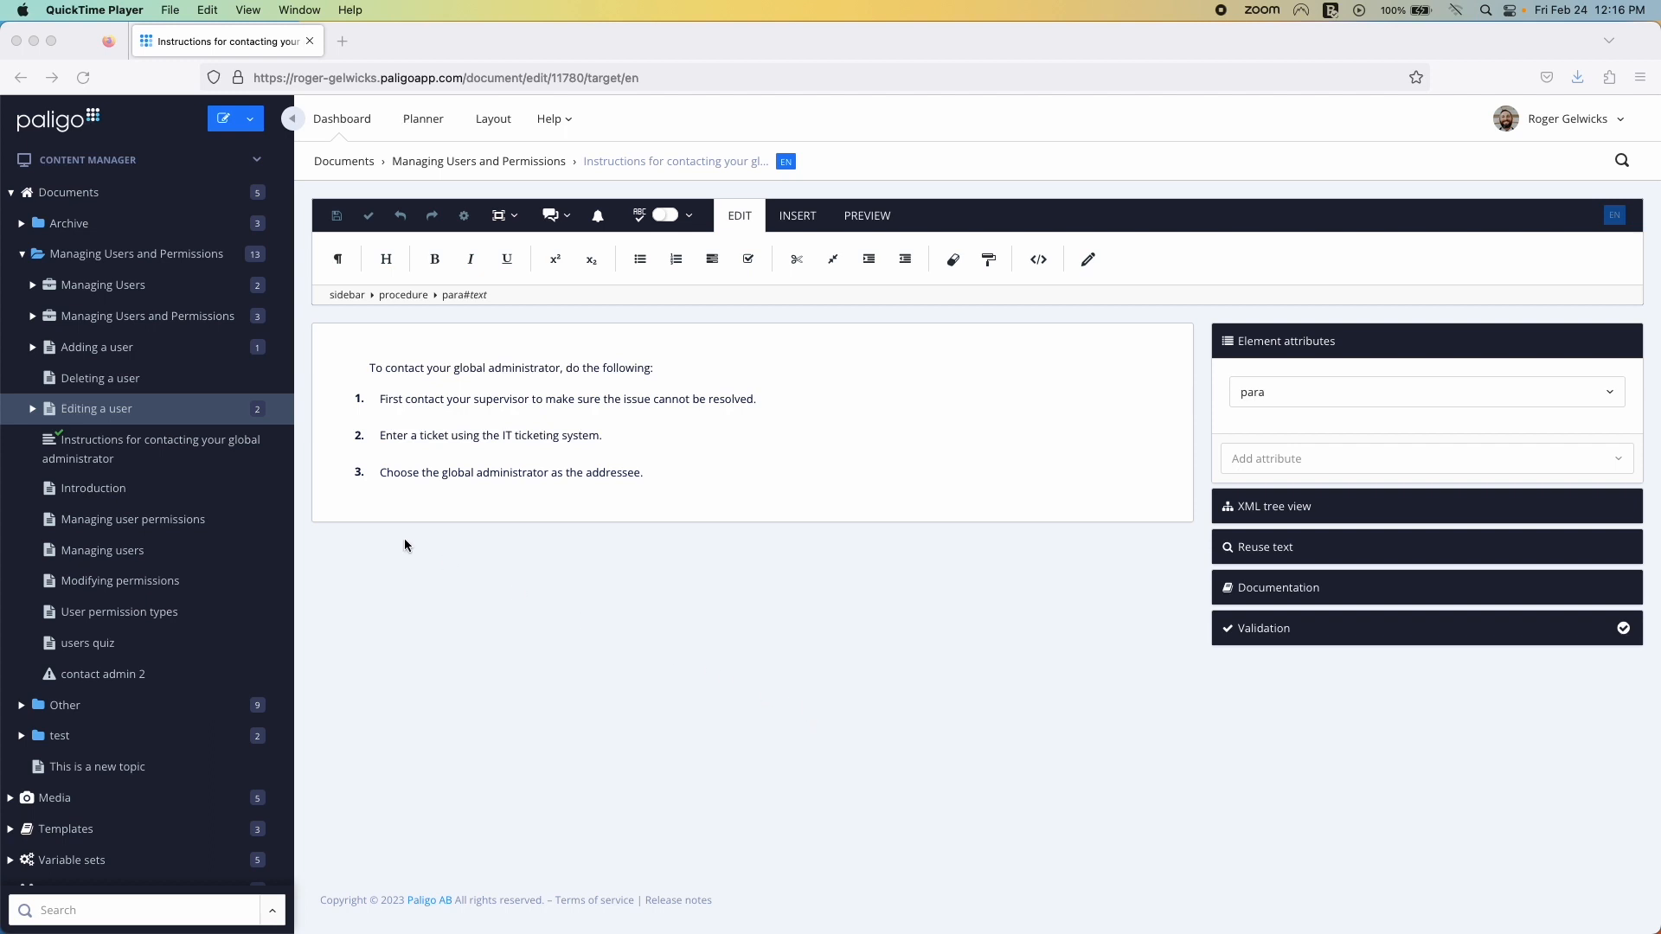
# Step: Insert the "Instructions for contacting your global administrator" component after the procedure in the Adding a user topic
pyautogui.click(108, 349)
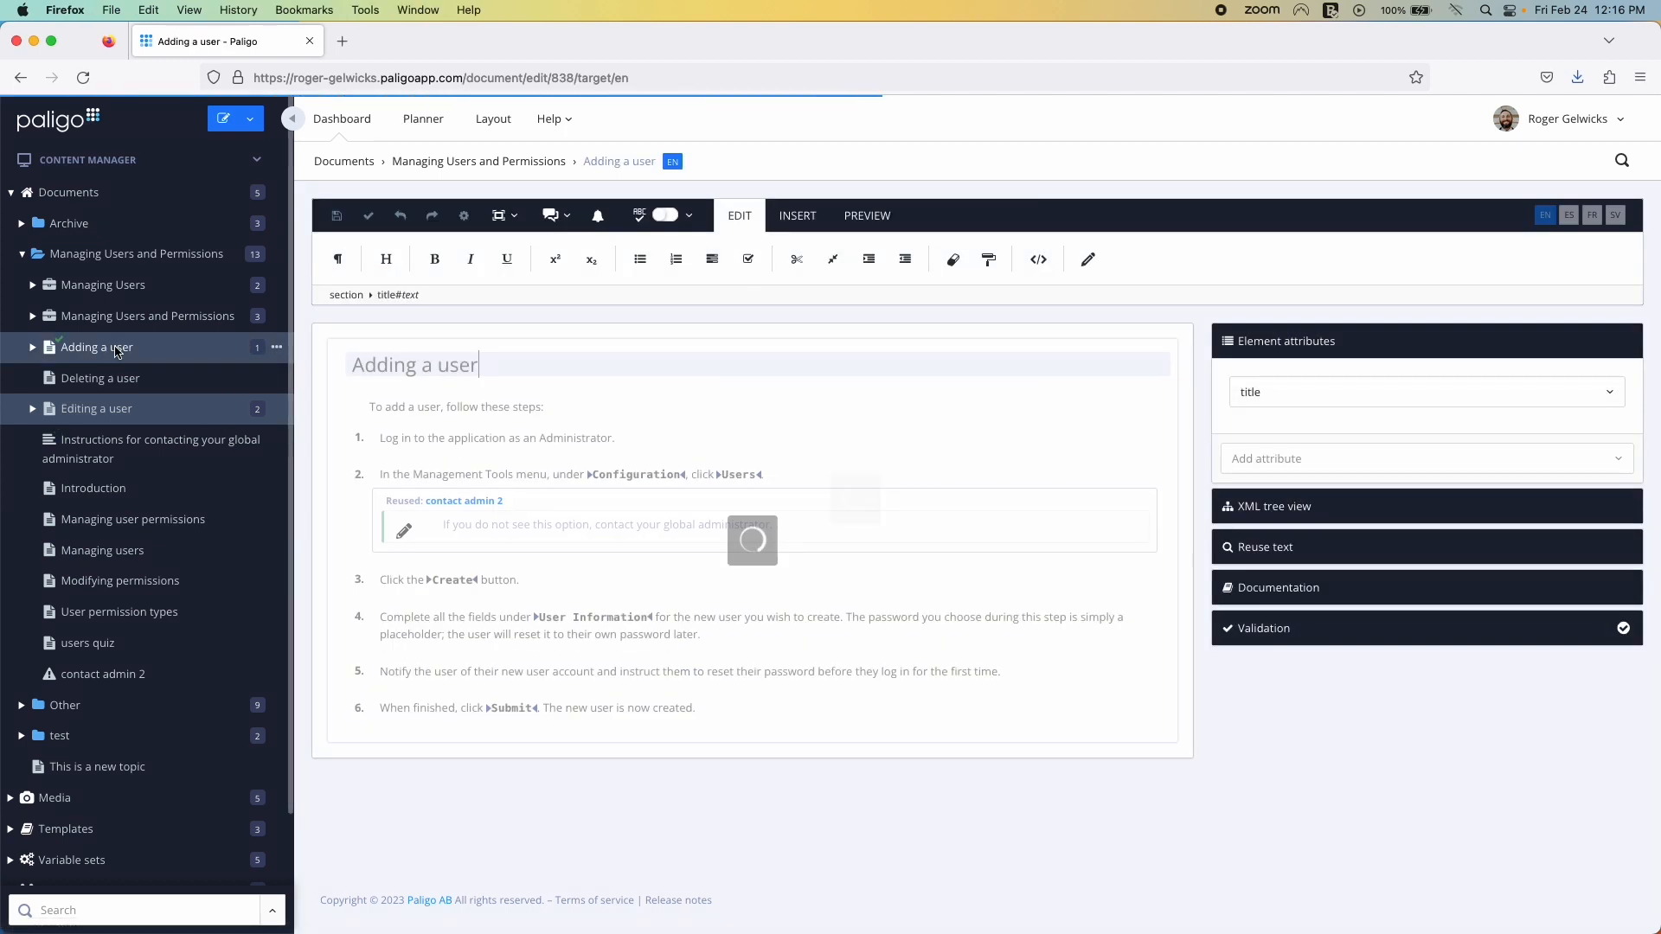
pyautogui.click(439, 735)
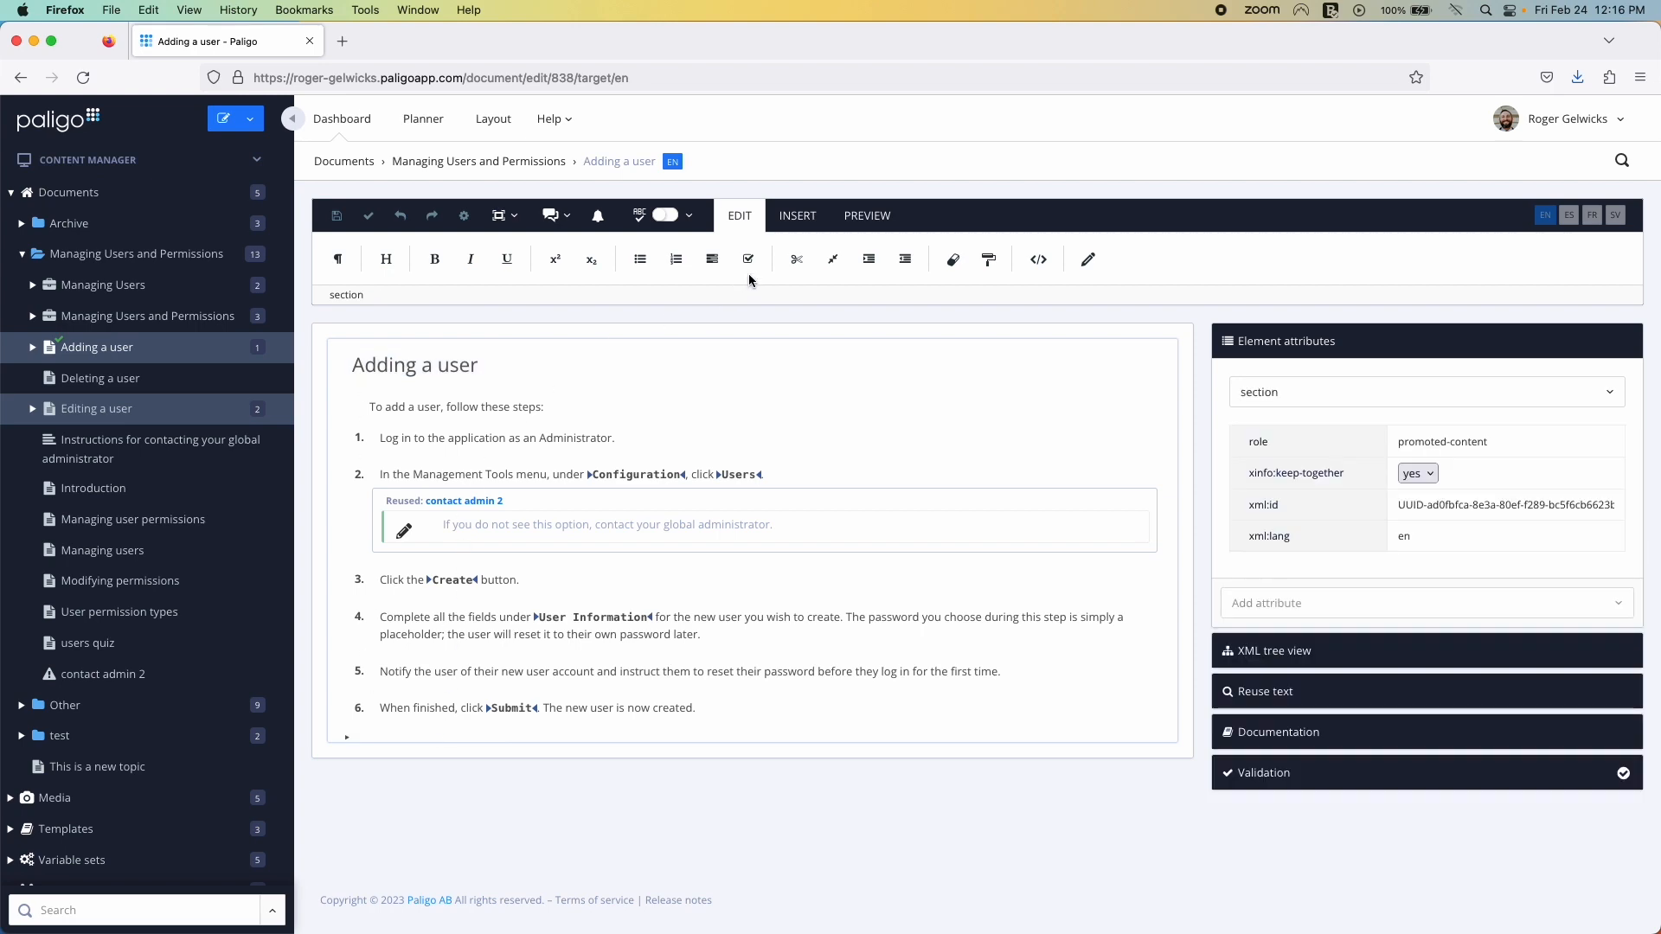
pyautogui.click(787, 225)
pyautogui.click(467, 264)
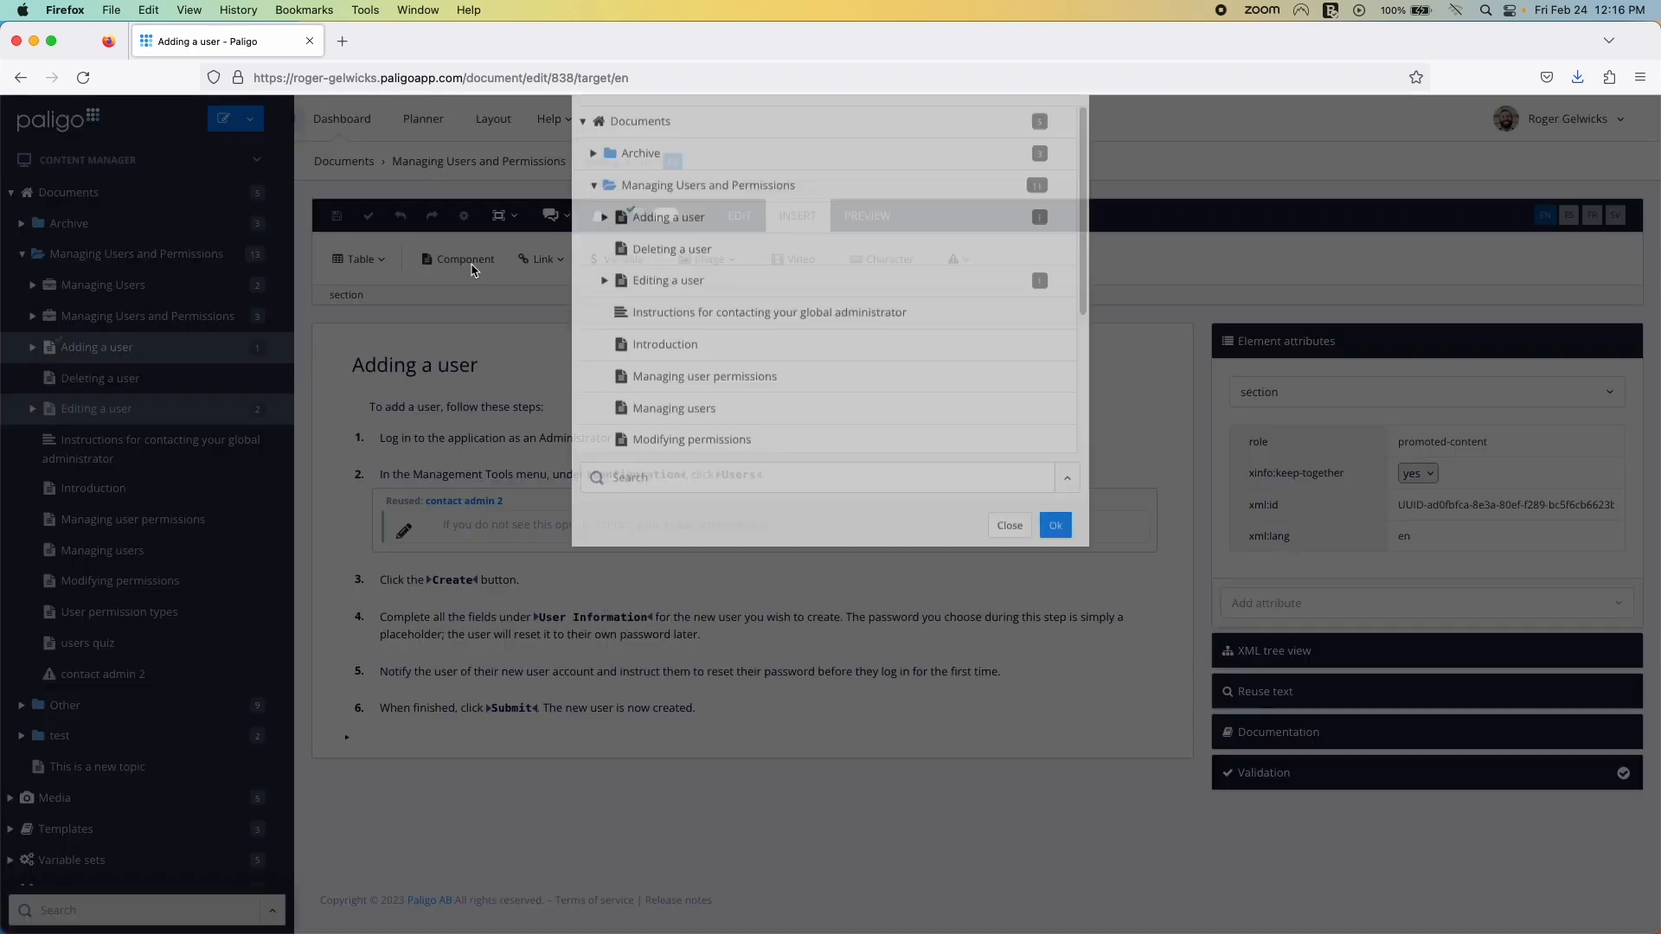
pyautogui.doubleClick(702, 376)
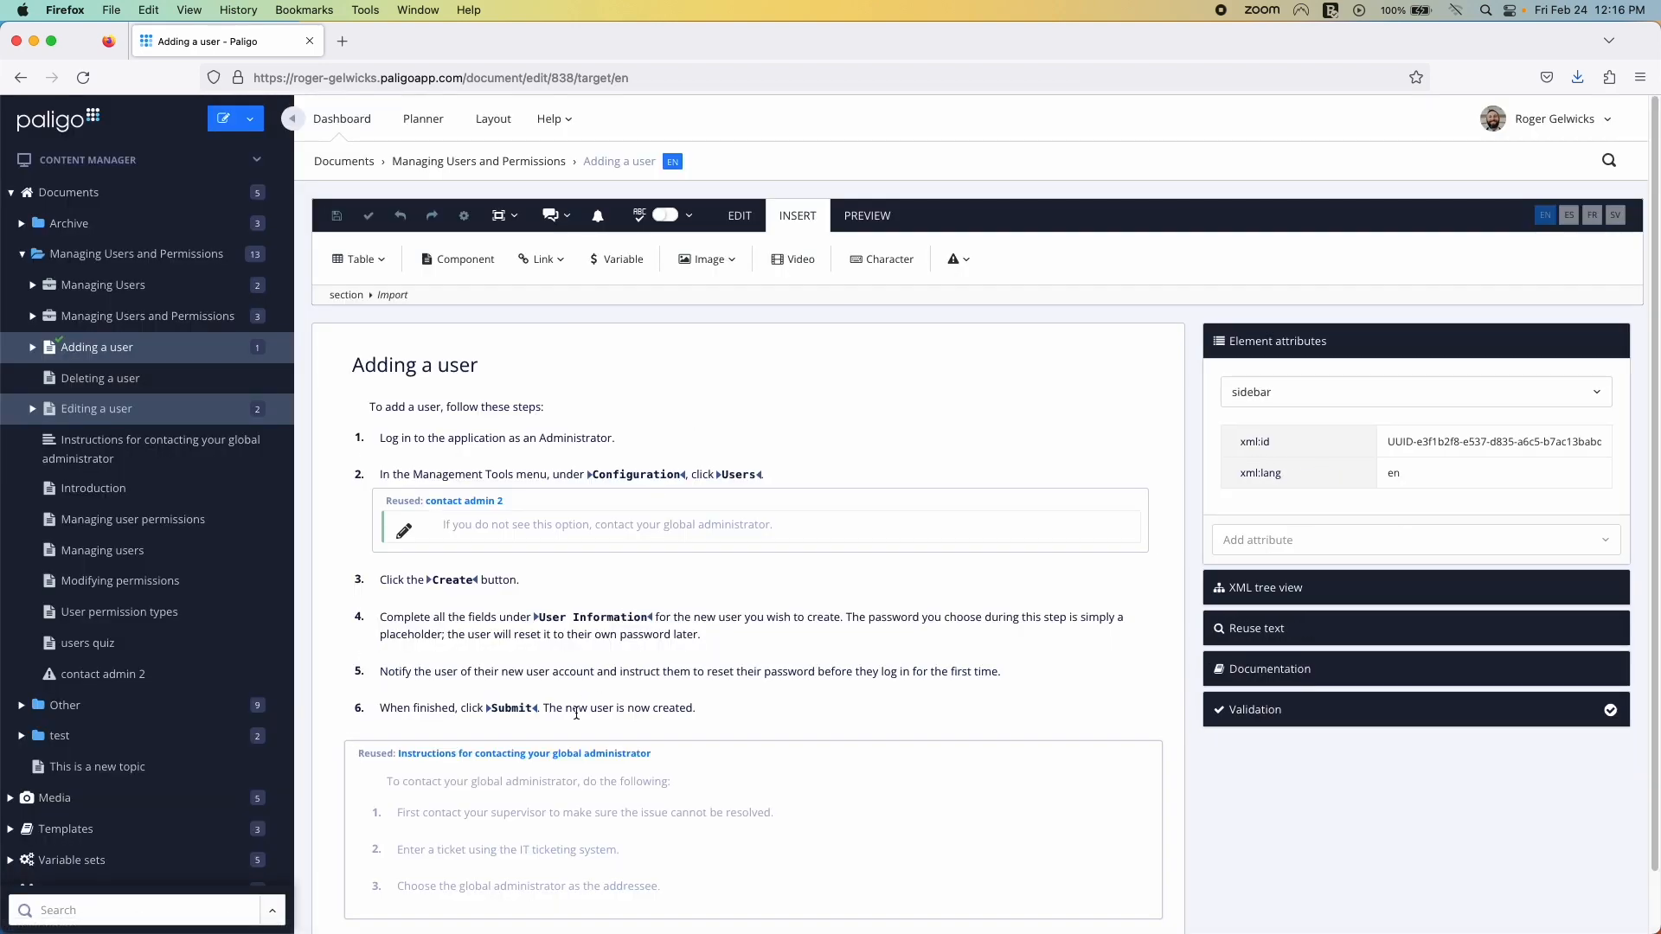
pyautogui.scroll(-2, 561, 751)
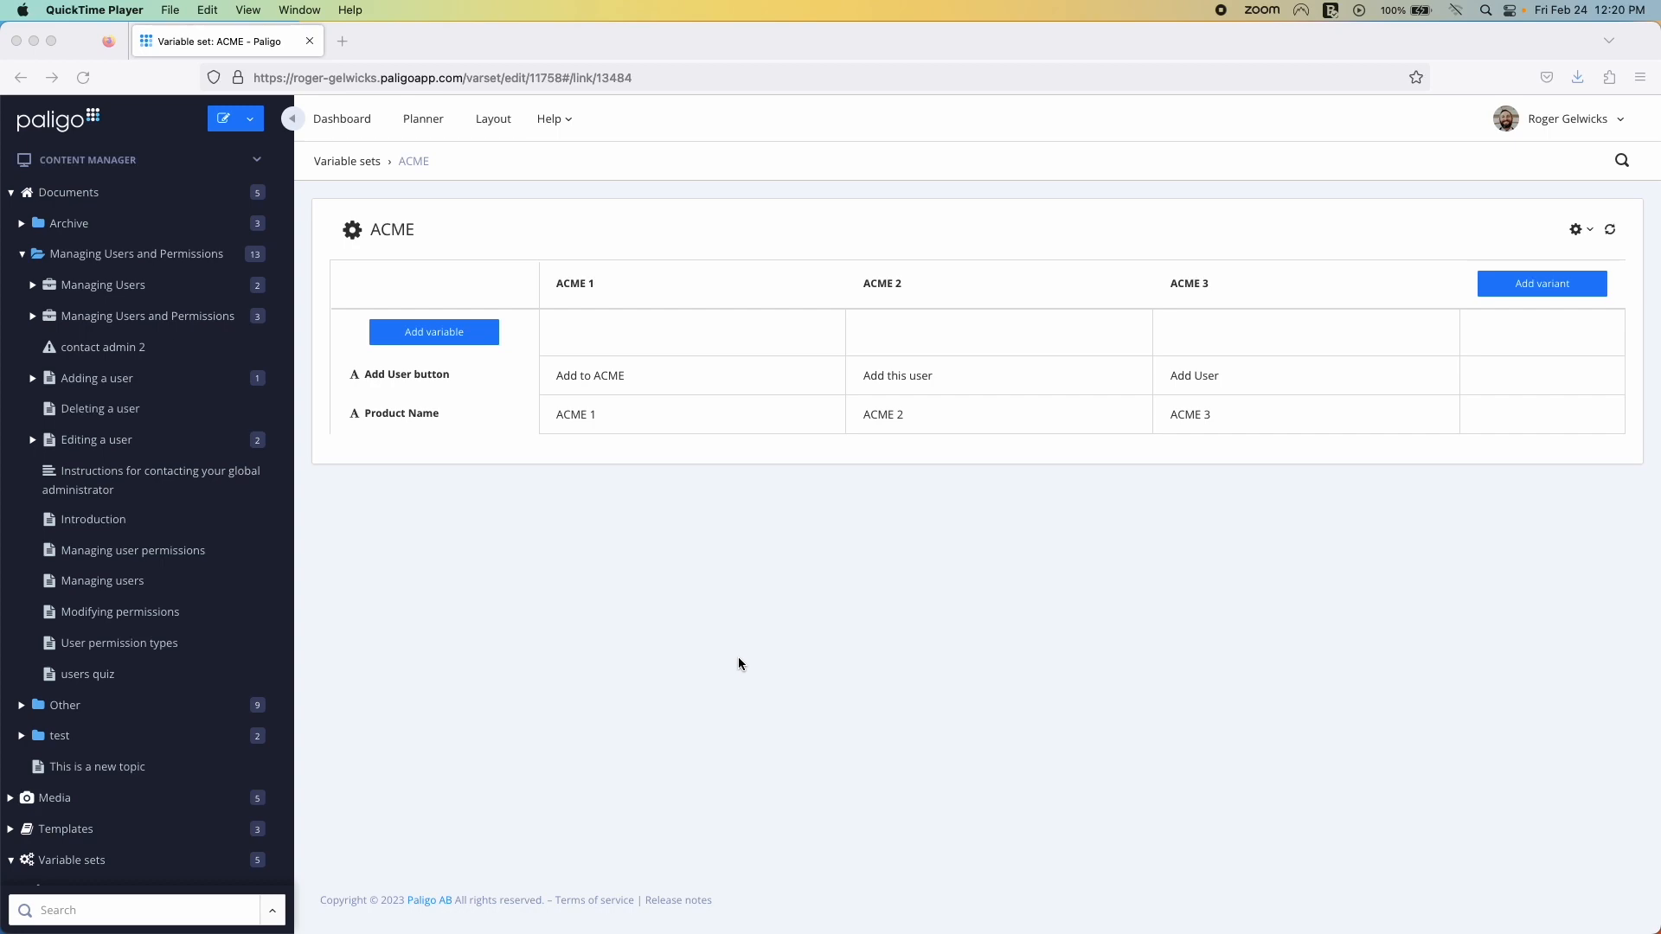
# Step: Replace the word "application" in step 1 of the Adding a user topic with the Product Name variable from the ACME set
pyautogui.click(97, 379)
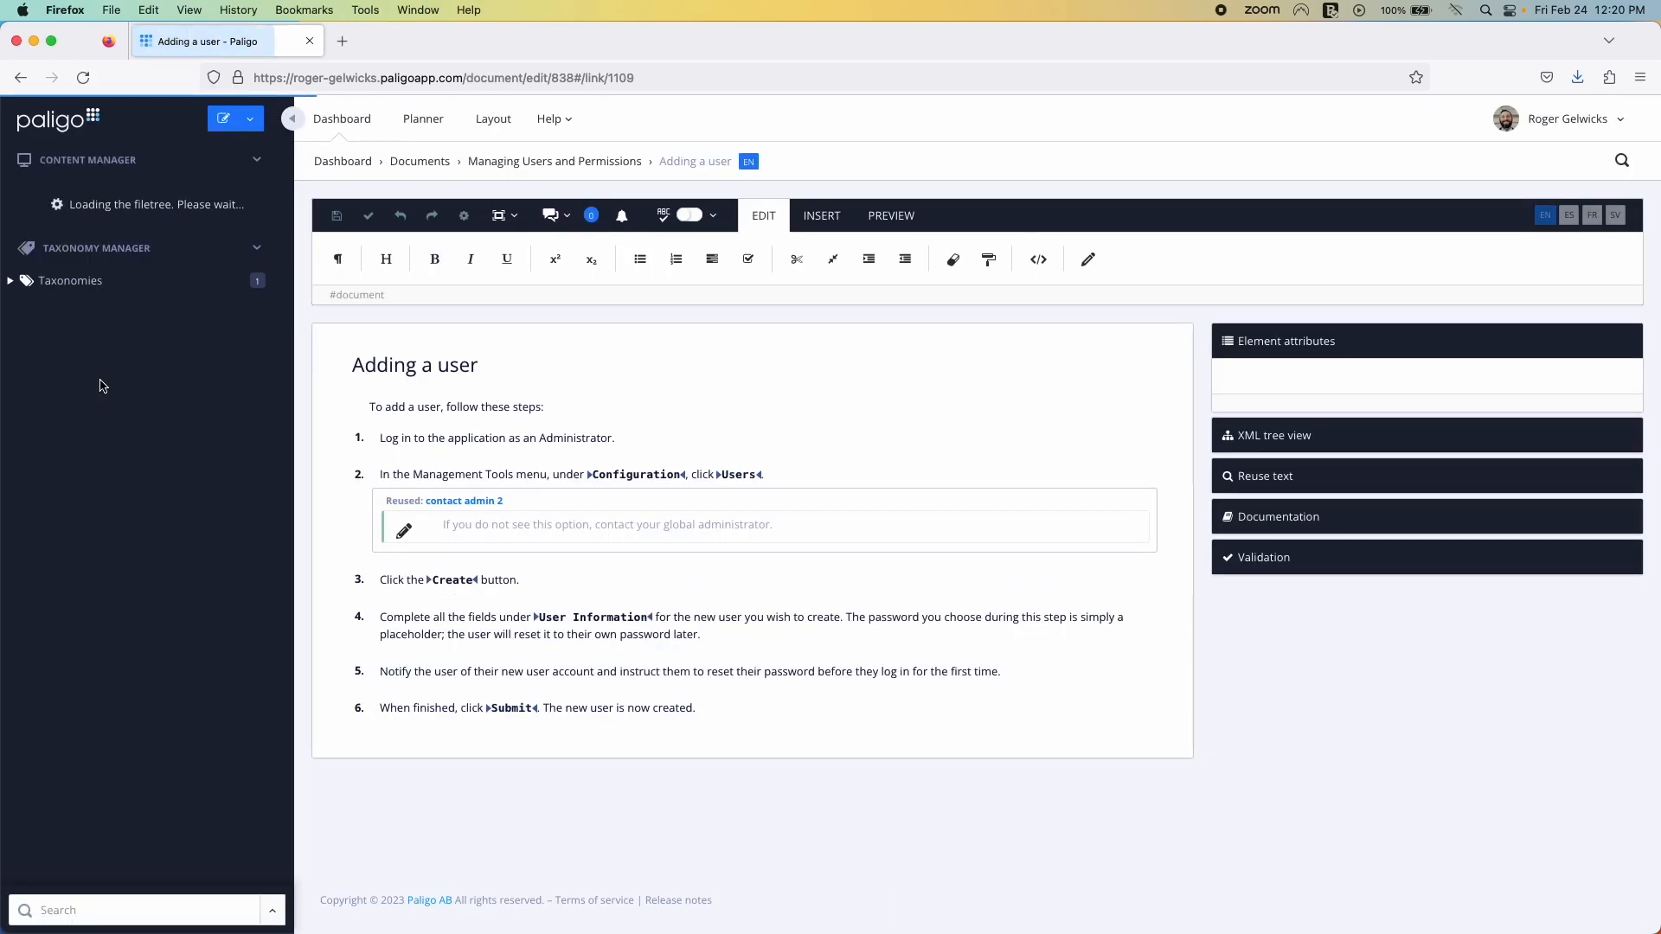
pyautogui.click(476, 438)
pyautogui.doubleClick(476, 438)
pyautogui.press('BackSpace')
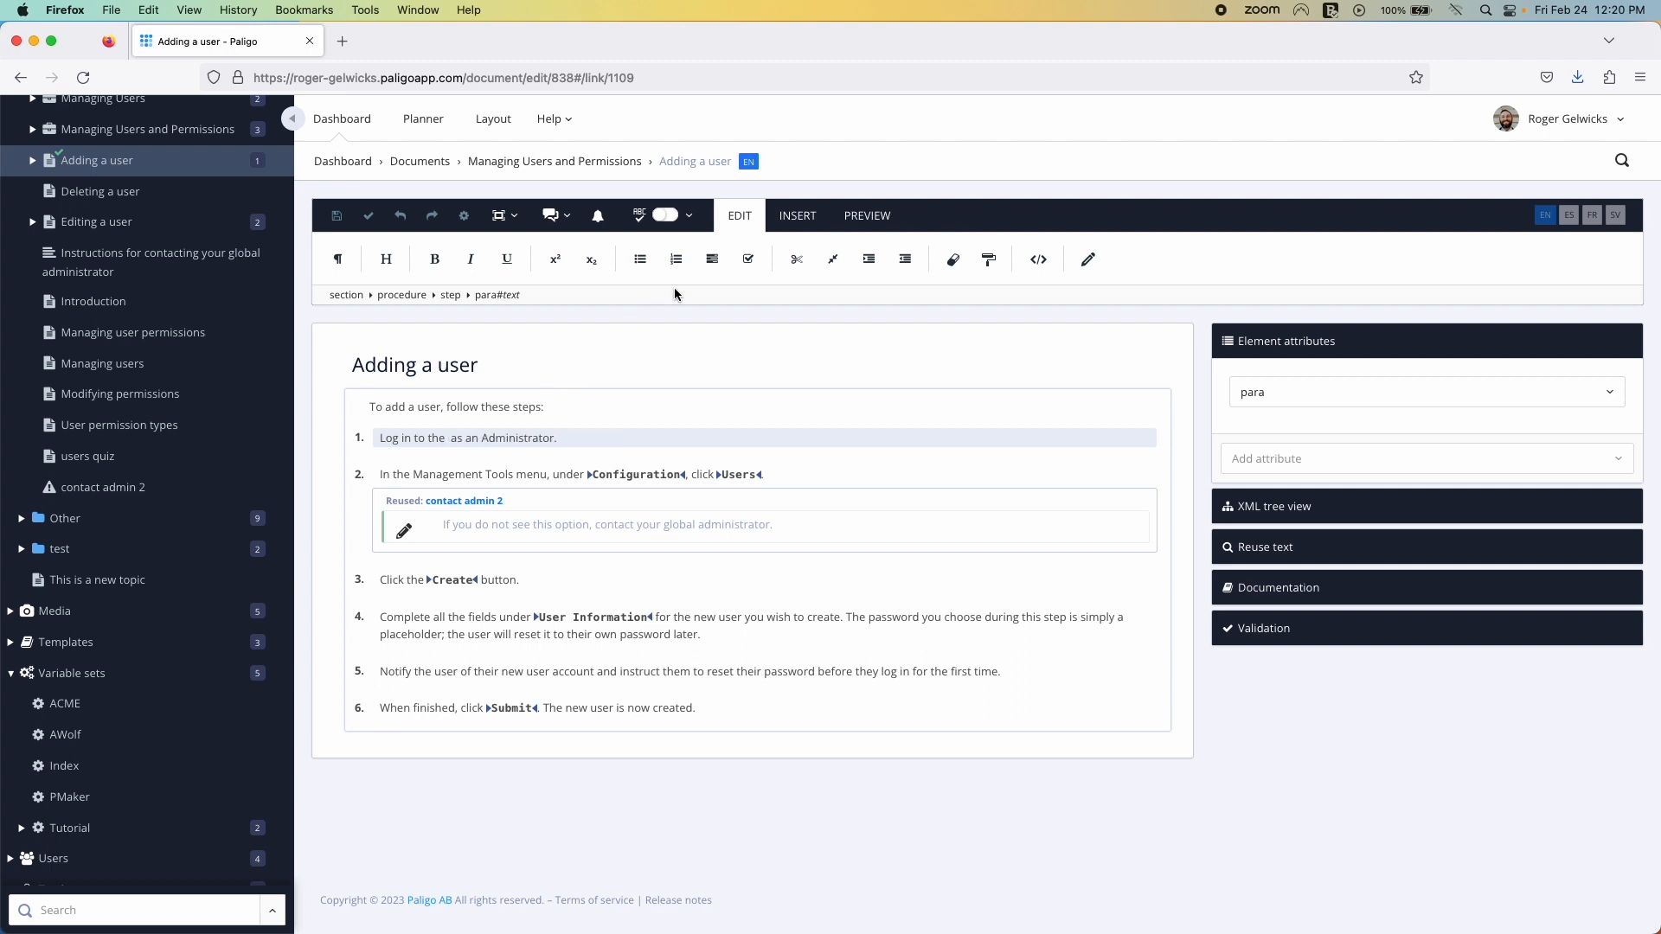
pyautogui.click(794, 216)
pyautogui.click(640, 259)
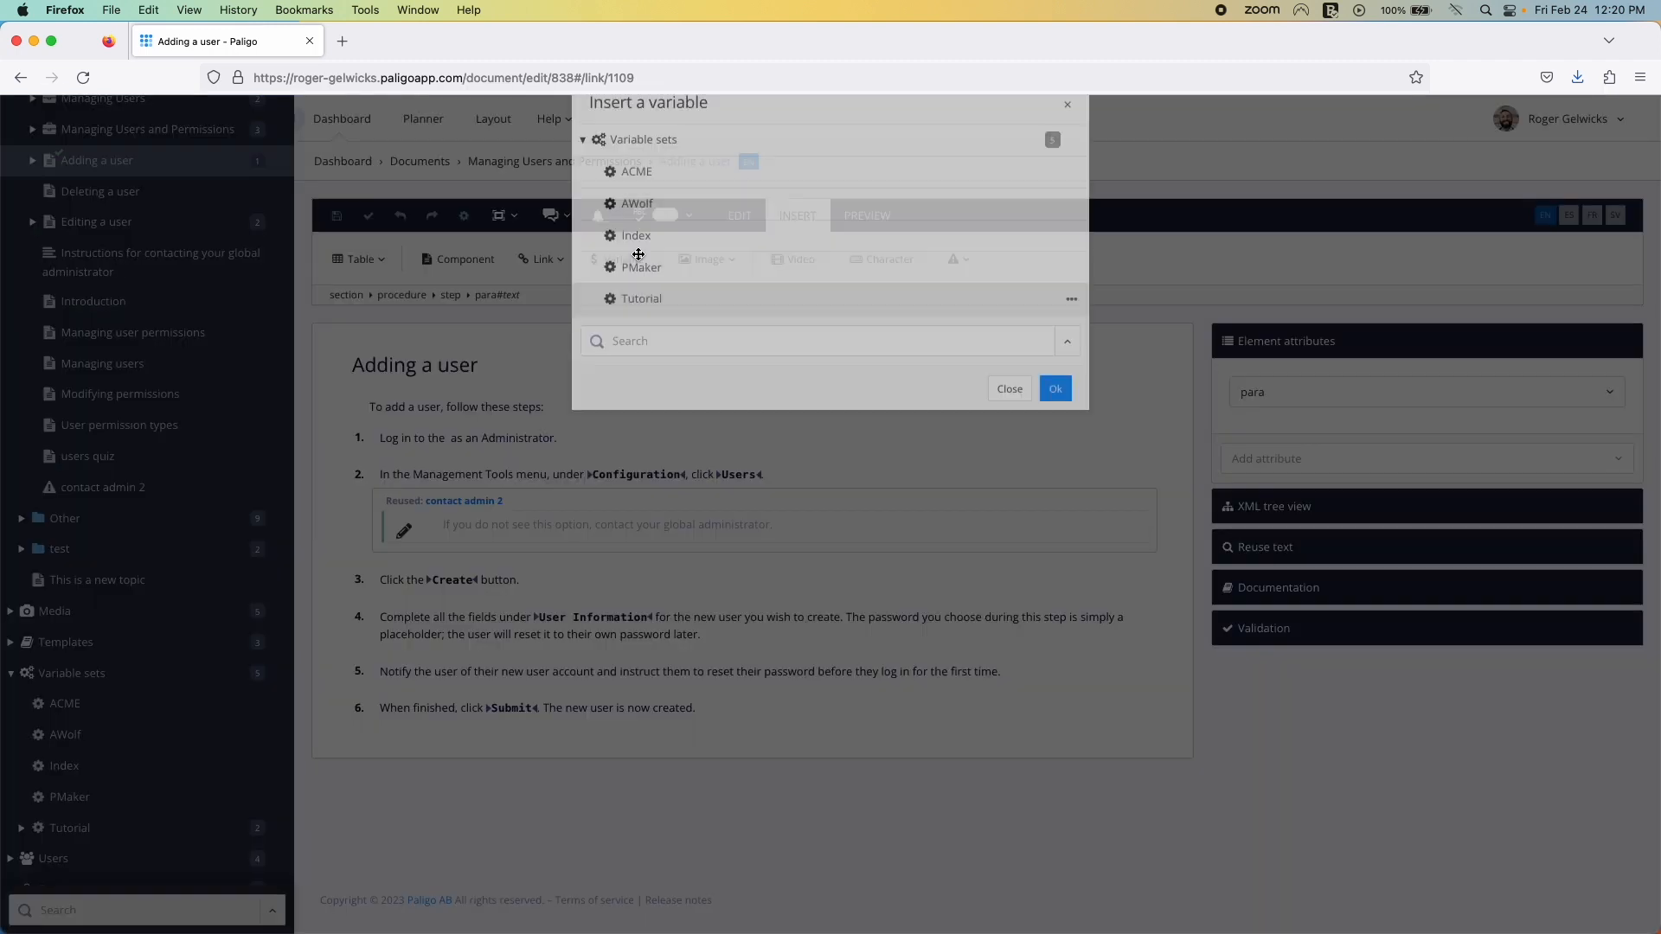
pyautogui.click(642, 215)
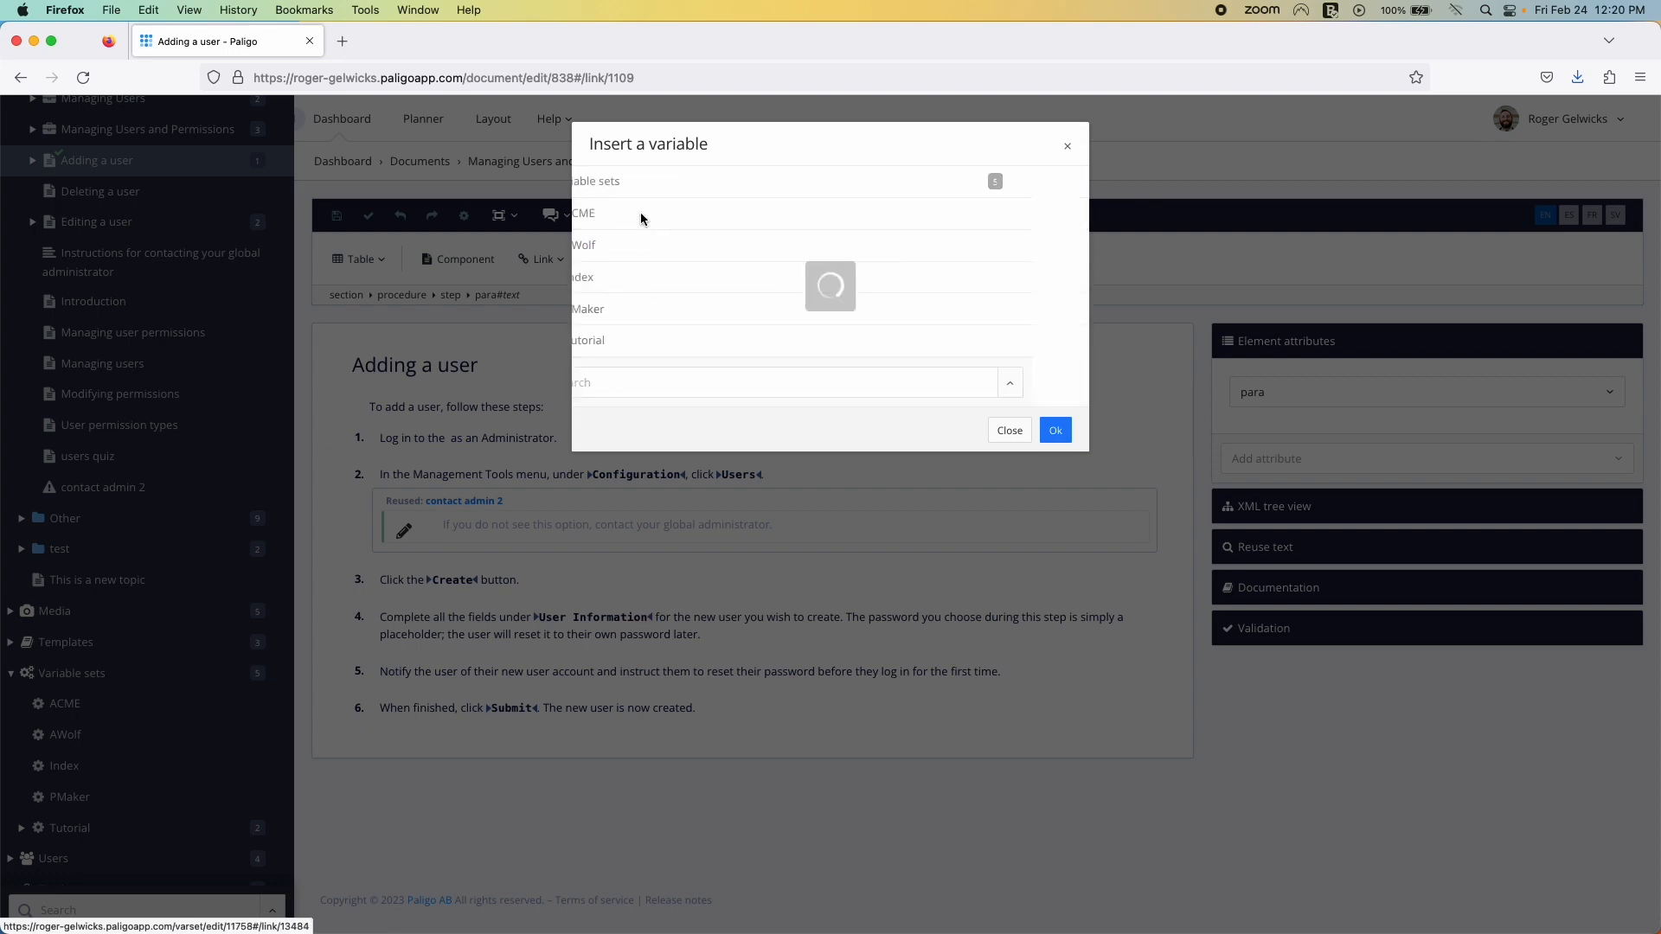
pyautogui.doubleClick(638, 270)
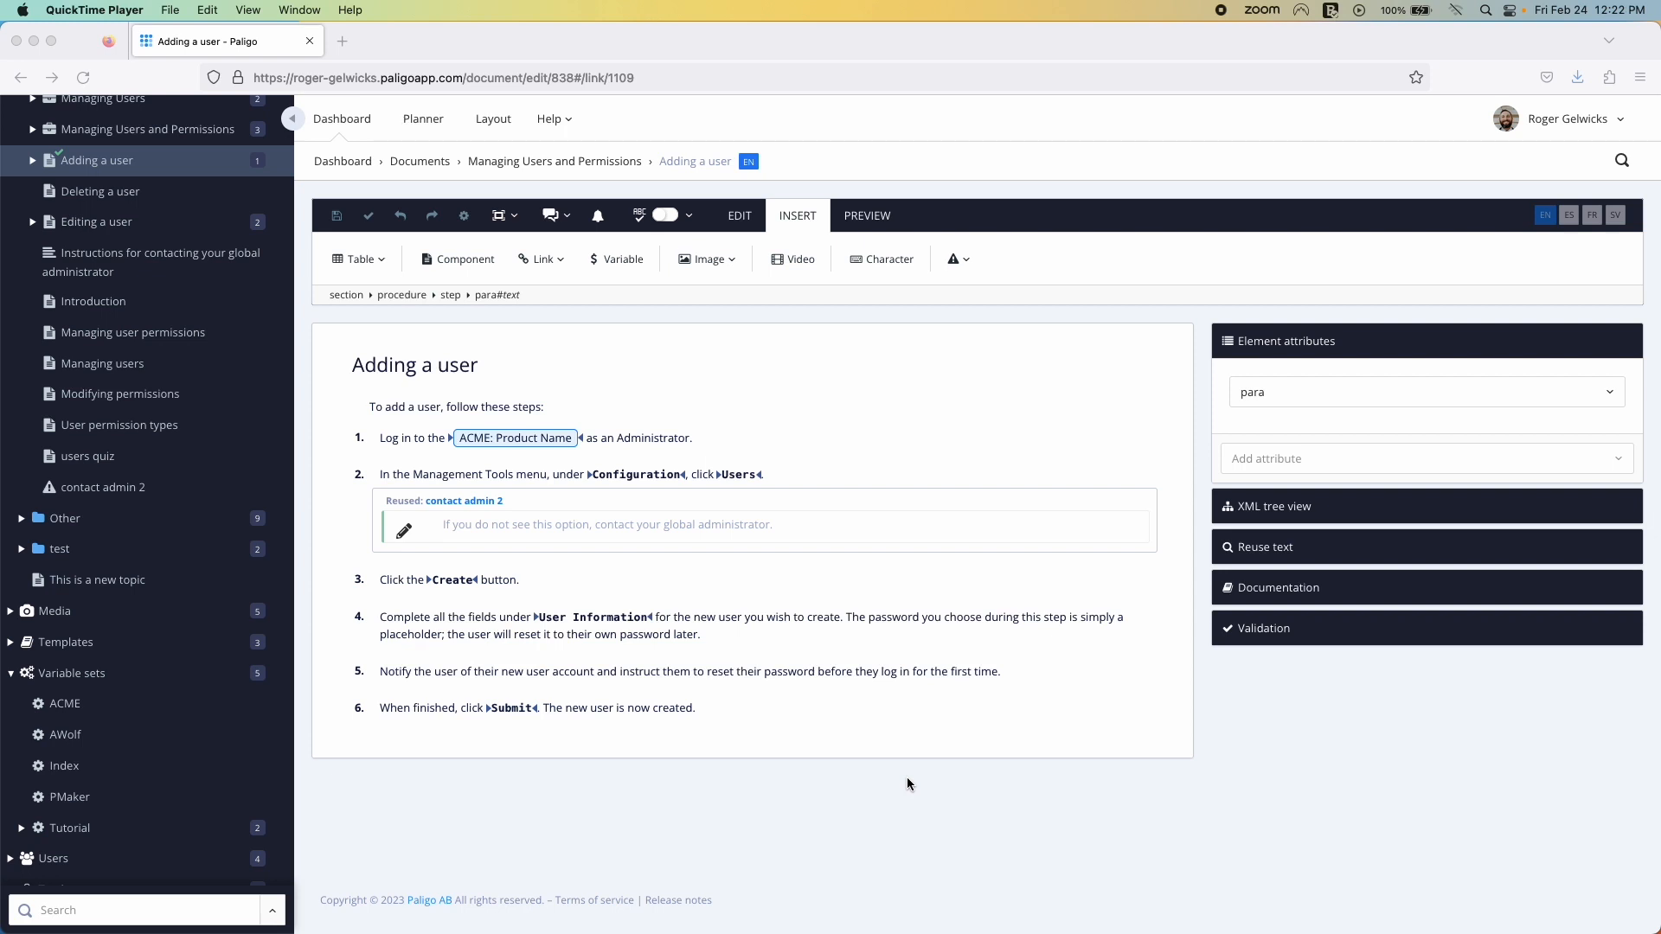
# Step: Add an audience attribute with the value Admin to the paragraph in step 1
pyautogui.click(639, 439)
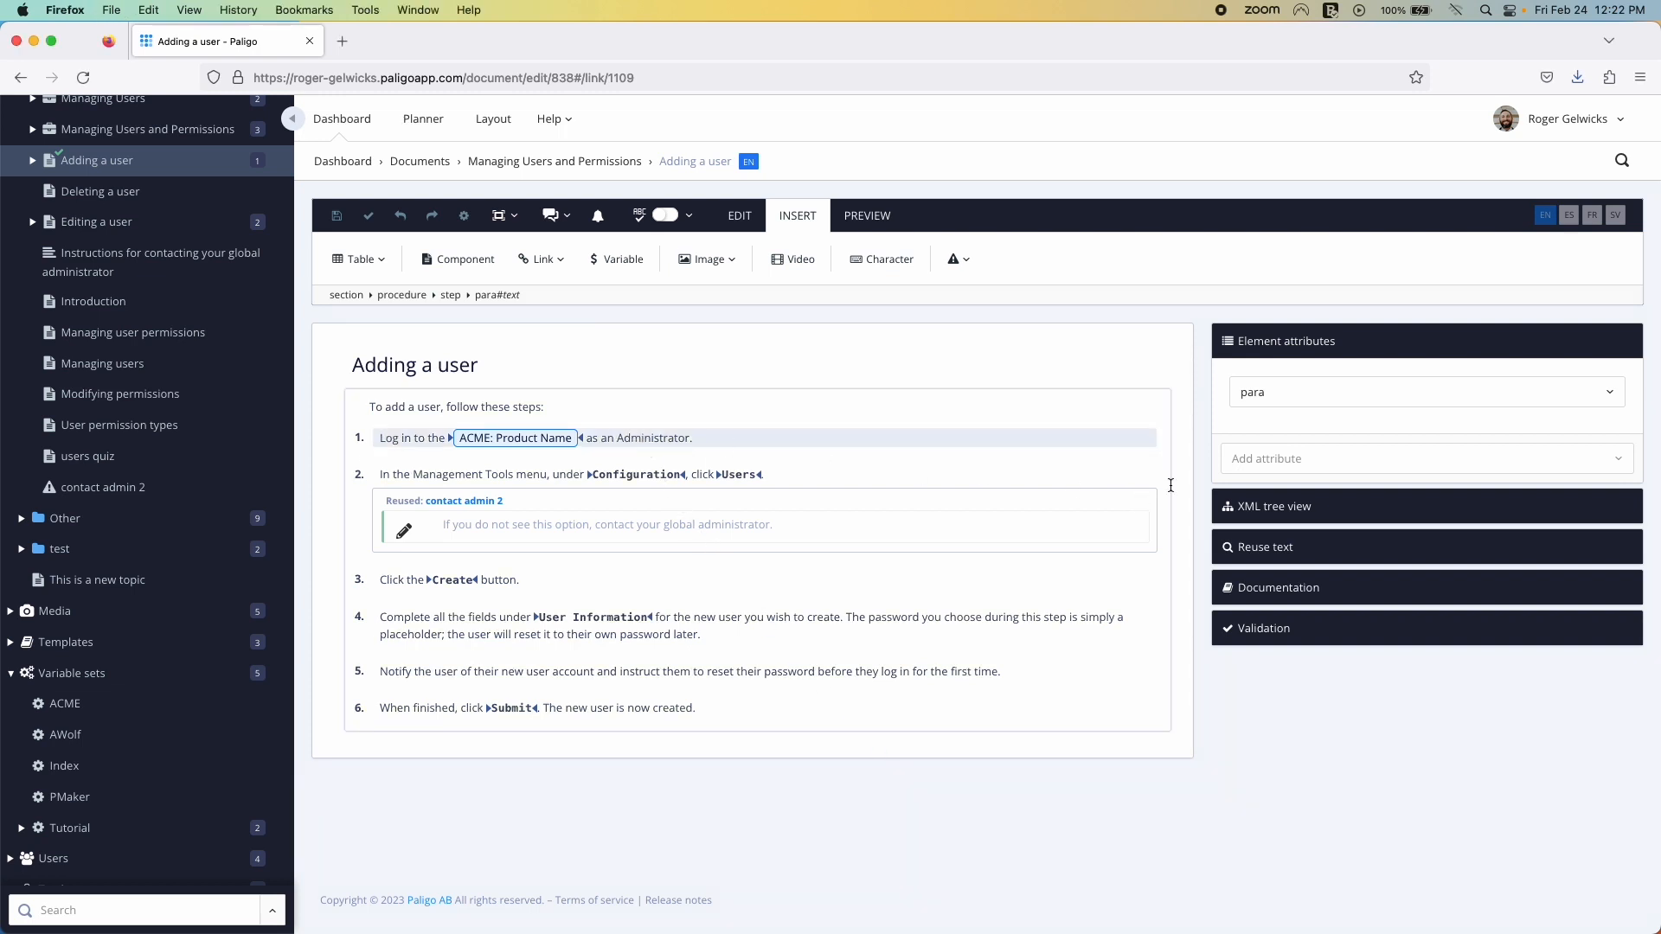
pyautogui.click(1253, 462)
pyautogui.write('aud')
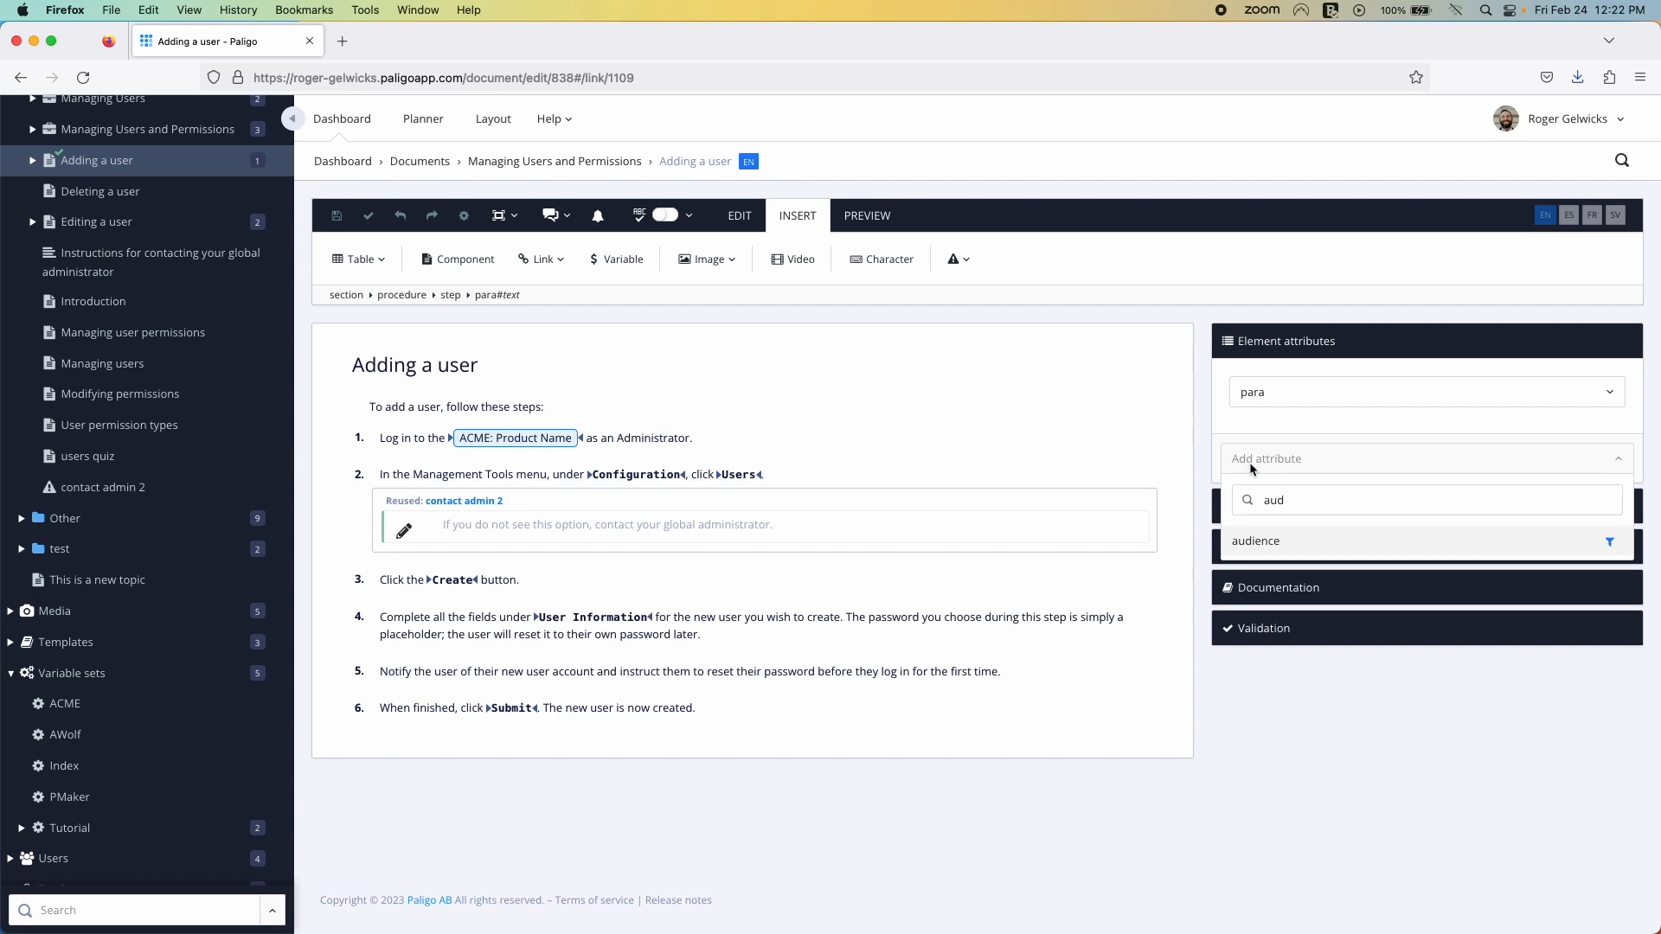
pyautogui.click(1251, 541)
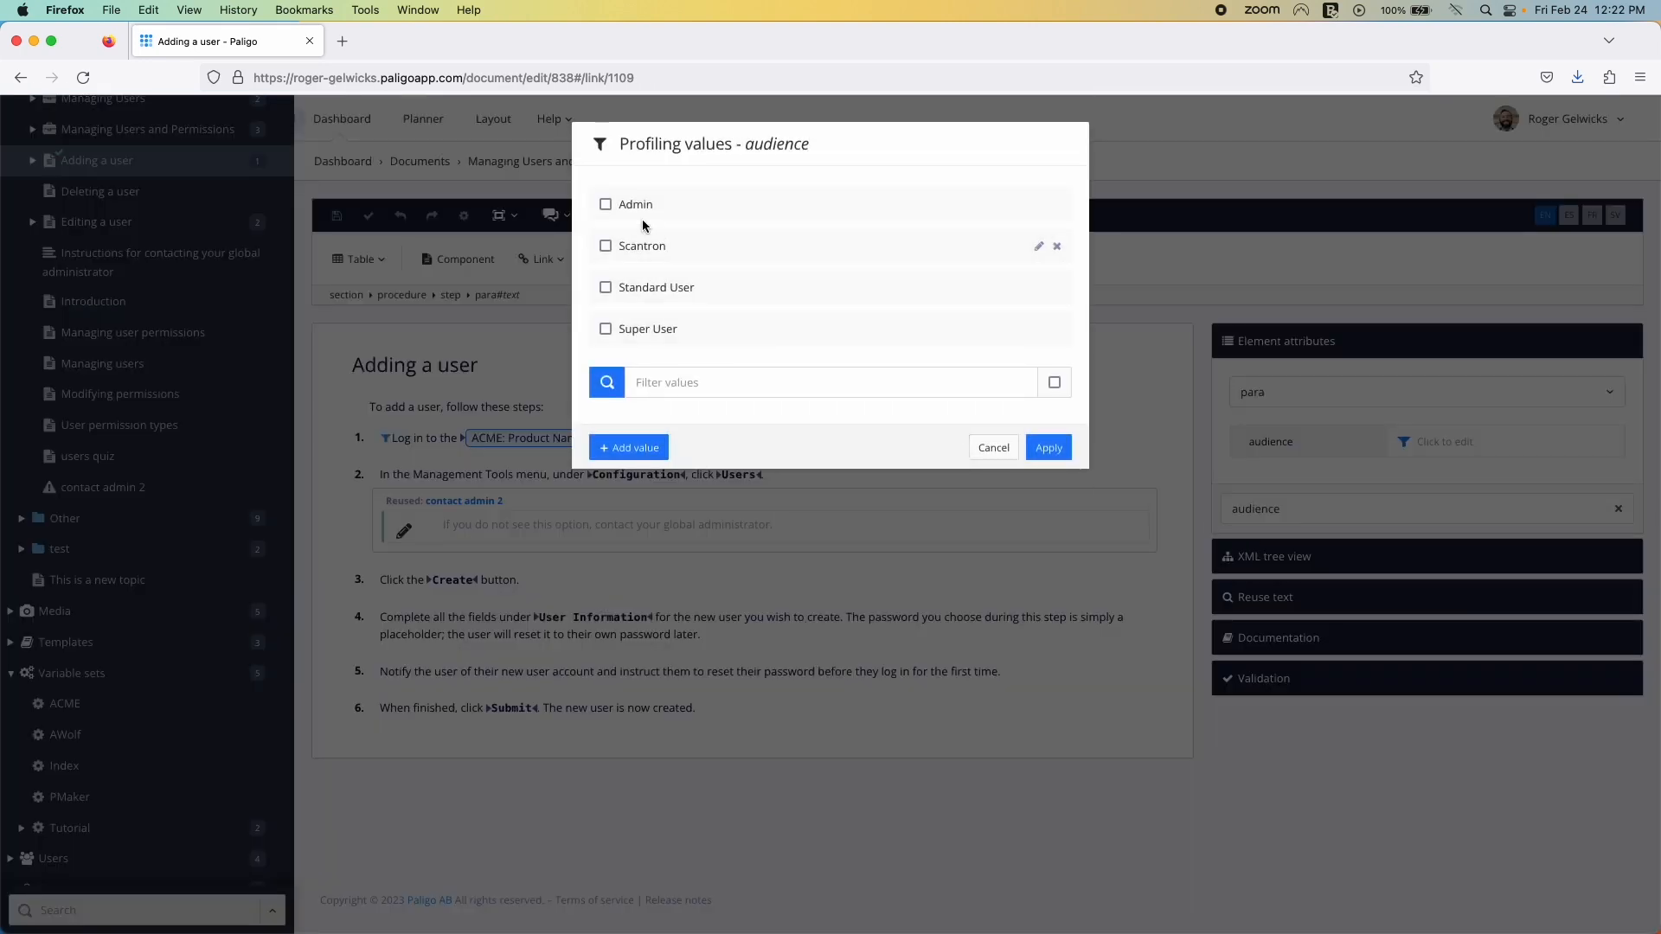
pyautogui.click(606, 204)
pyautogui.click(1049, 449)
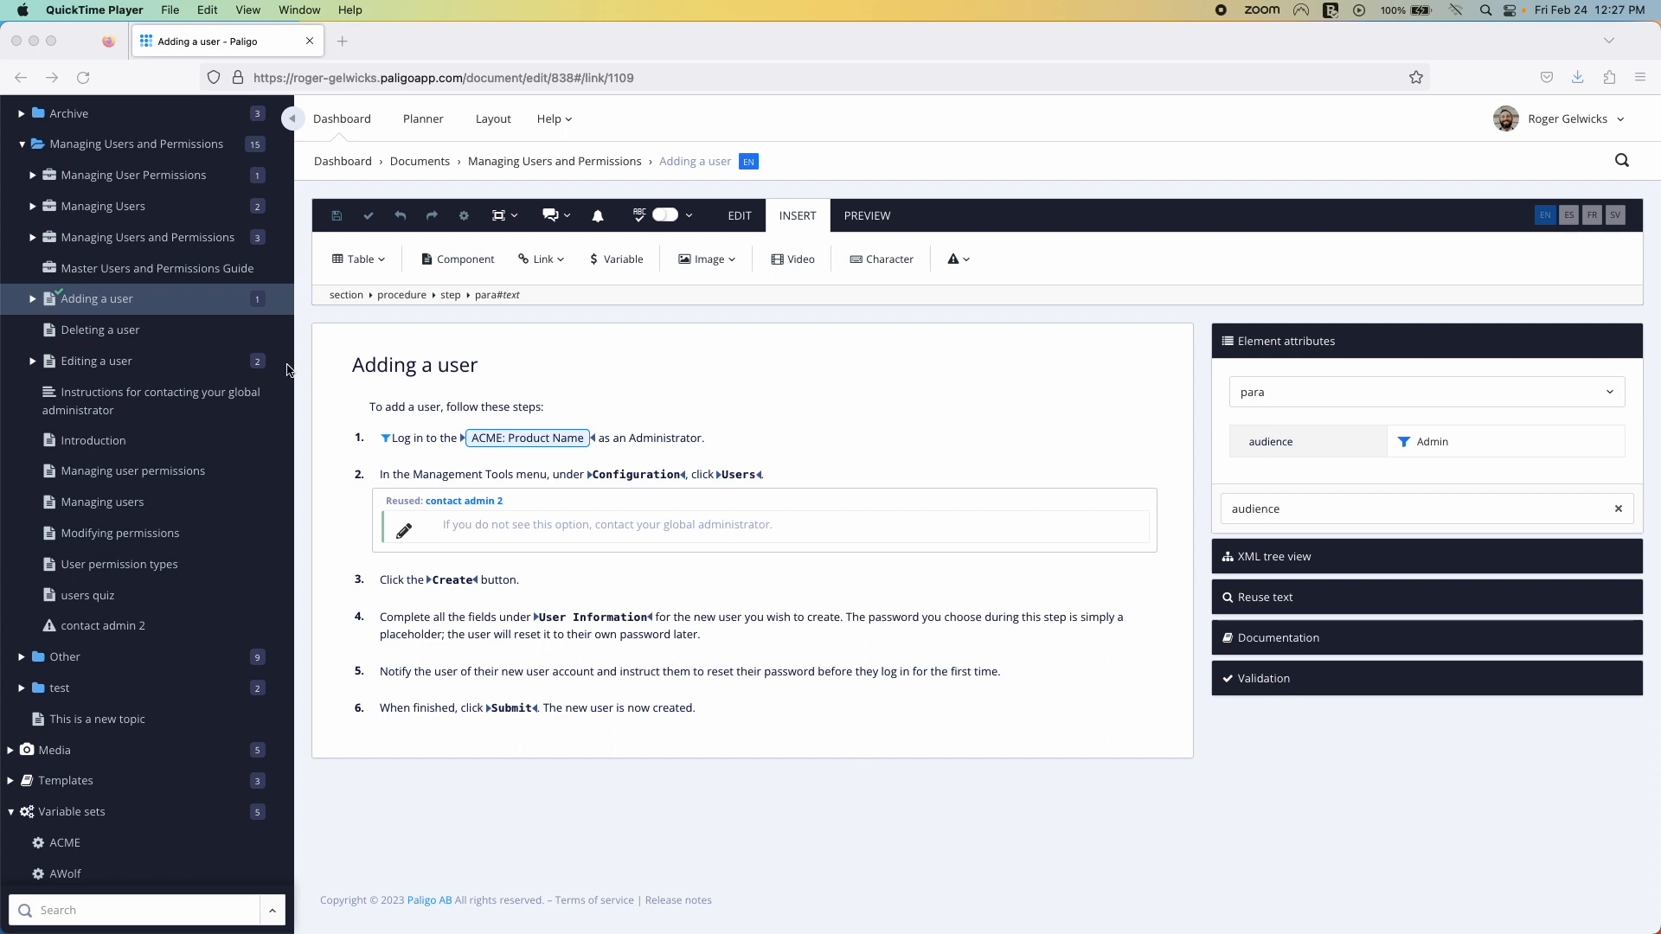
# Step: Add the Managing User Permissions and Managing Users publications to the structure of the Master Users and Permissions Guide
pyautogui.click(171, 286)
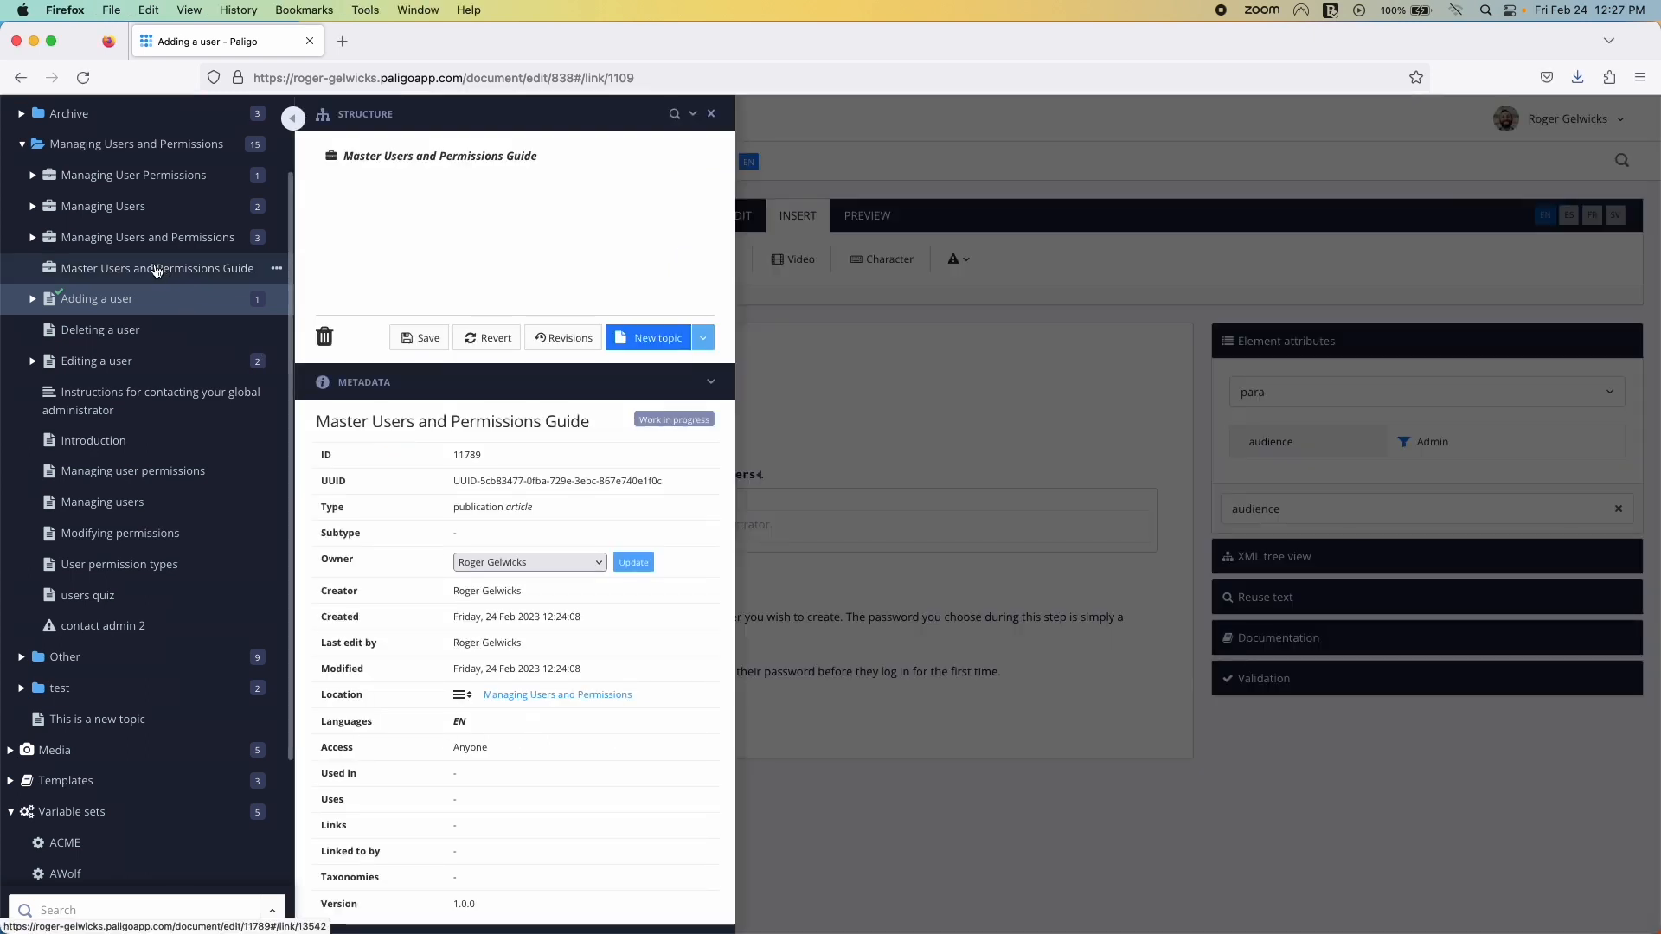
pyautogui.moveTo(131, 175); pyautogui.dragTo(397, 207)
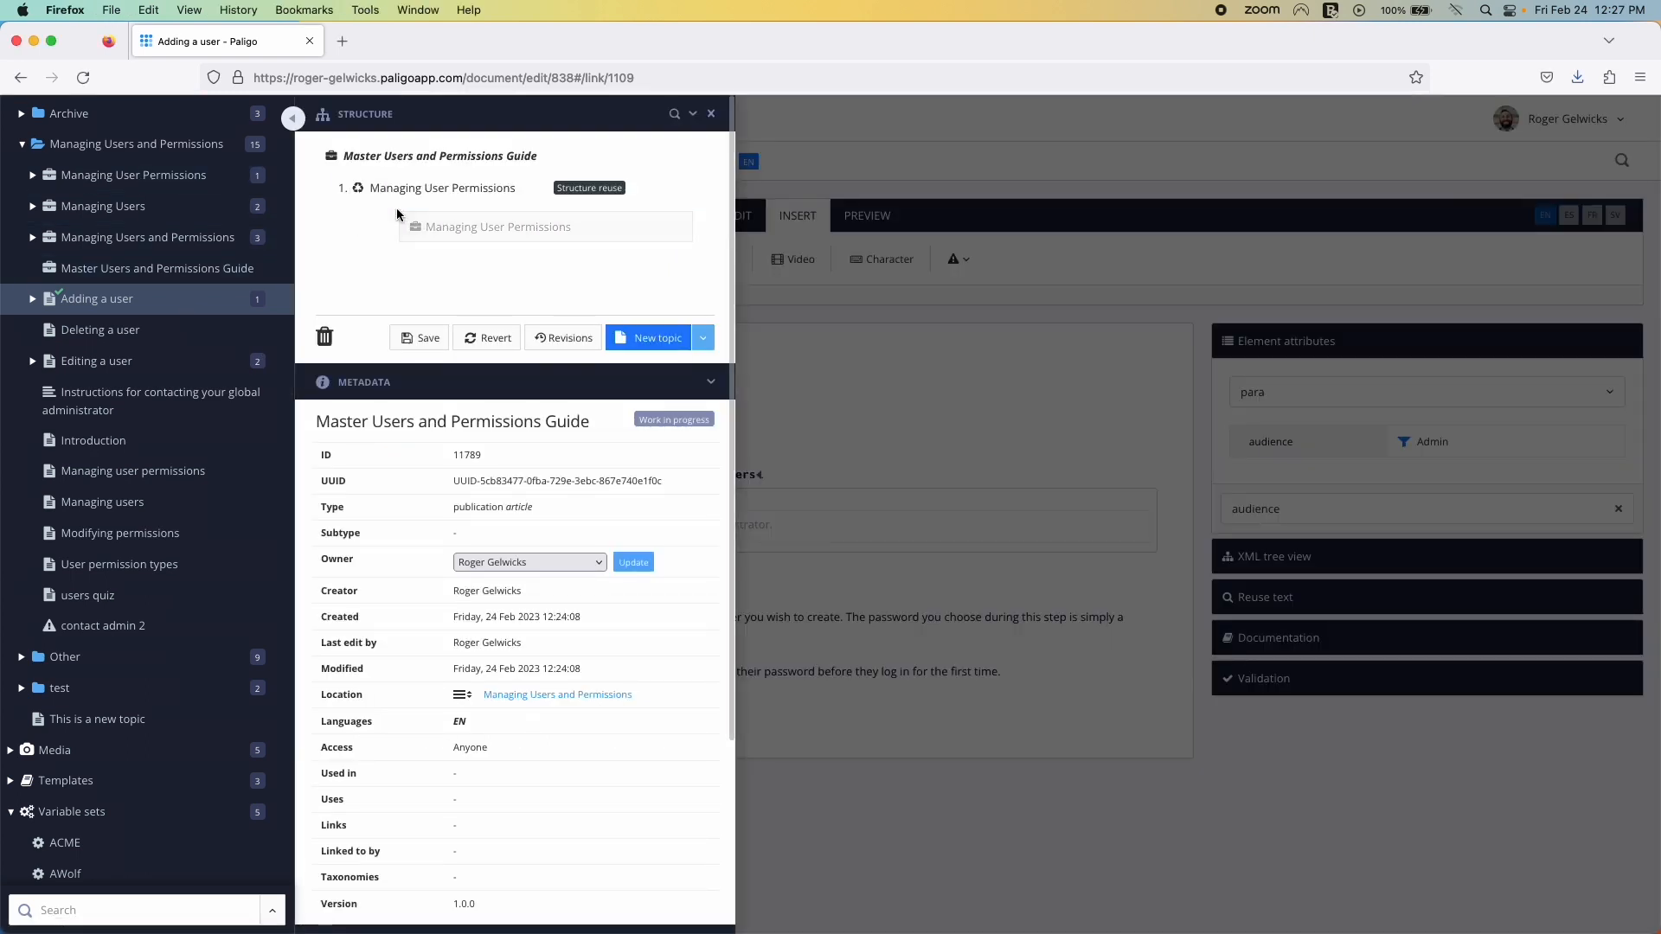
pyautogui.moveTo(130, 206); pyautogui.dragTo(400, 225)
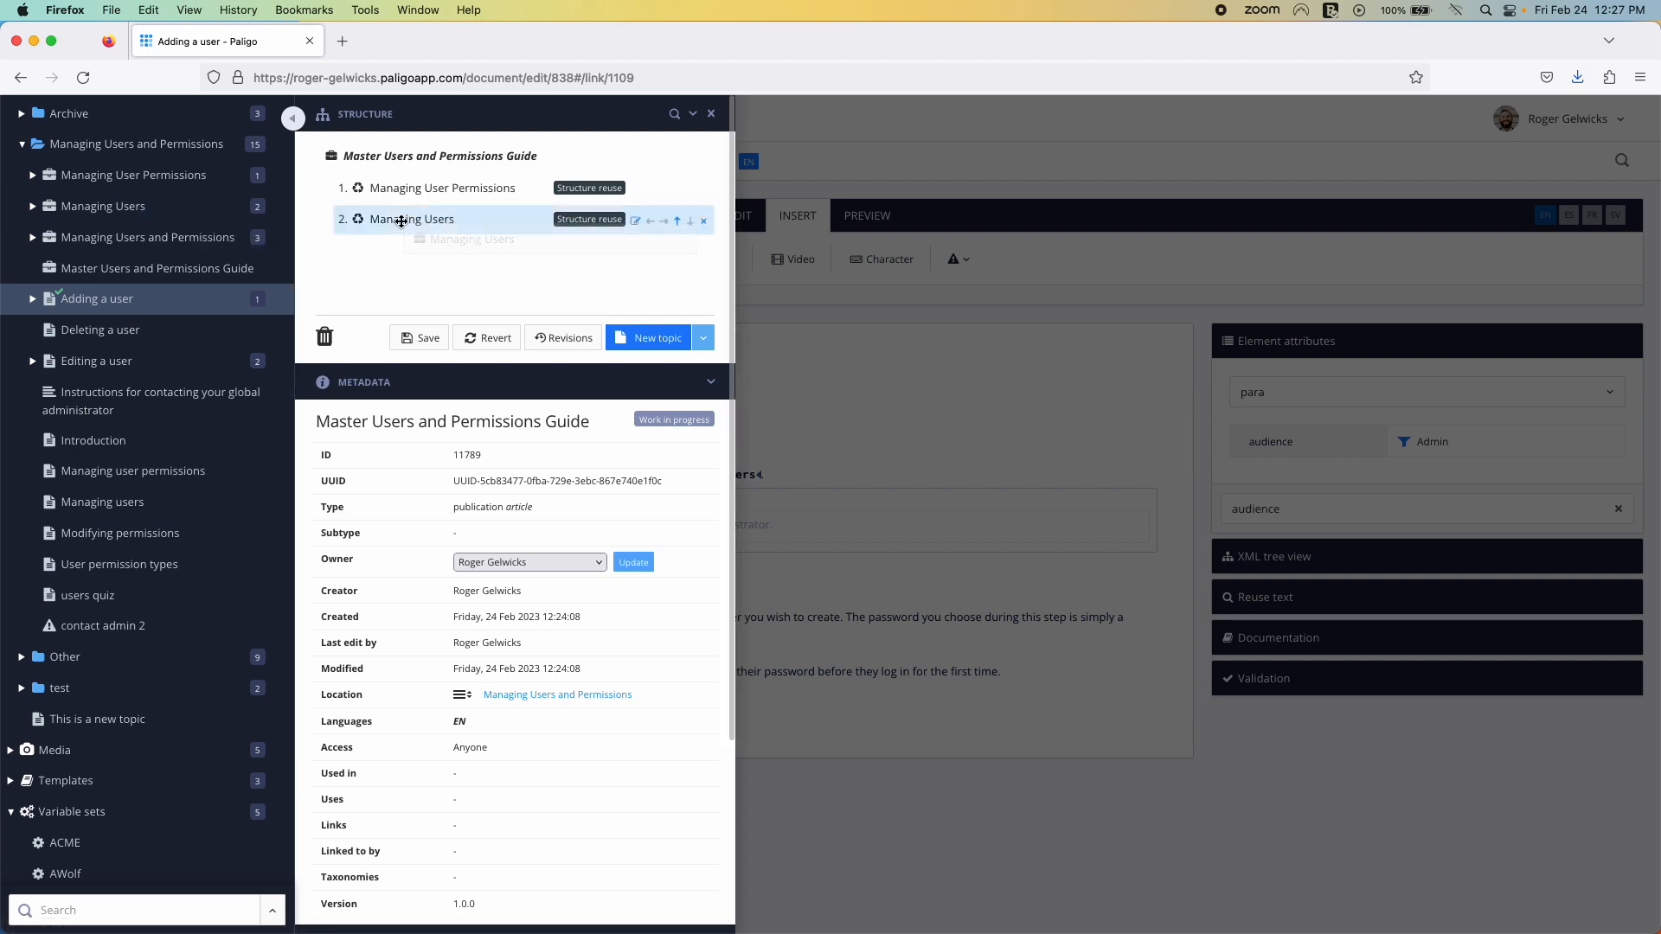